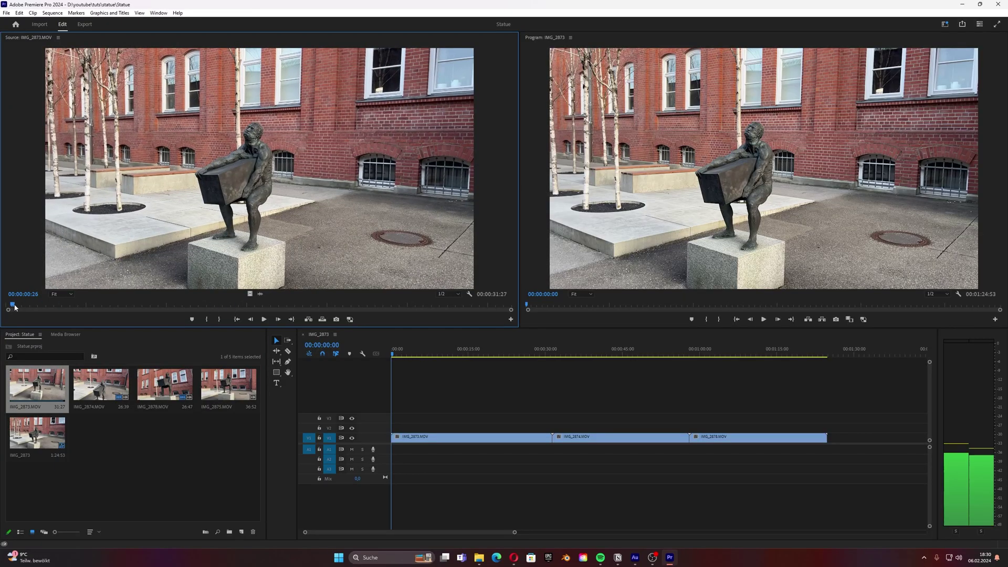
Play the IMG_2873.MOV statue clip in the Source monitor
key(space)
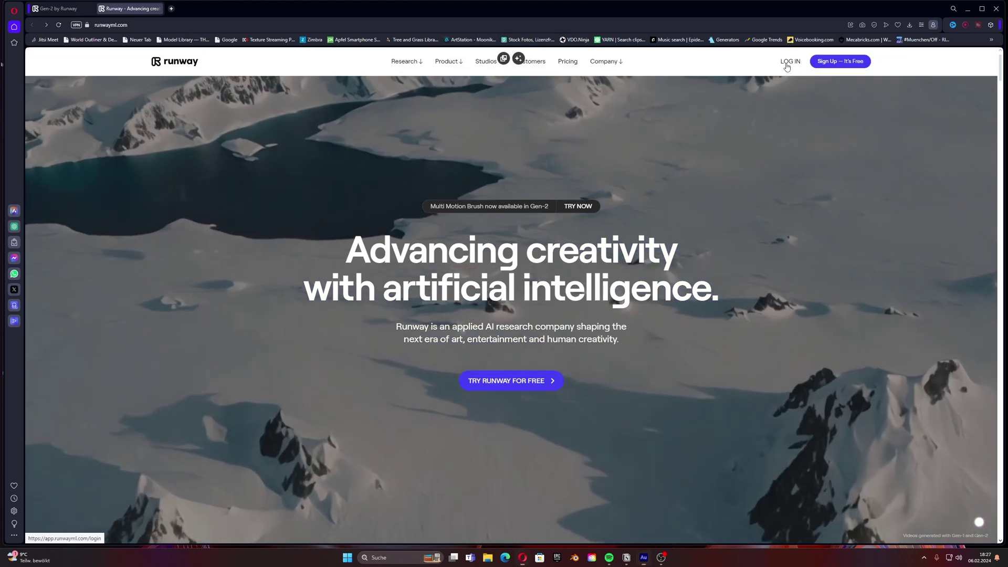
Switch to the Runway dashboard and show the 3D generation tools under More
click(790, 61)
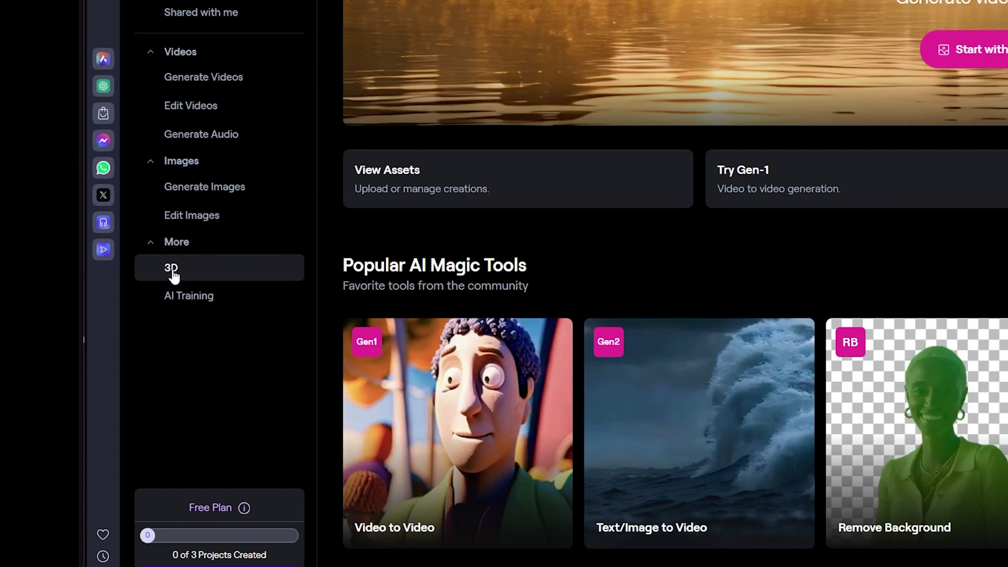
click(173, 270)
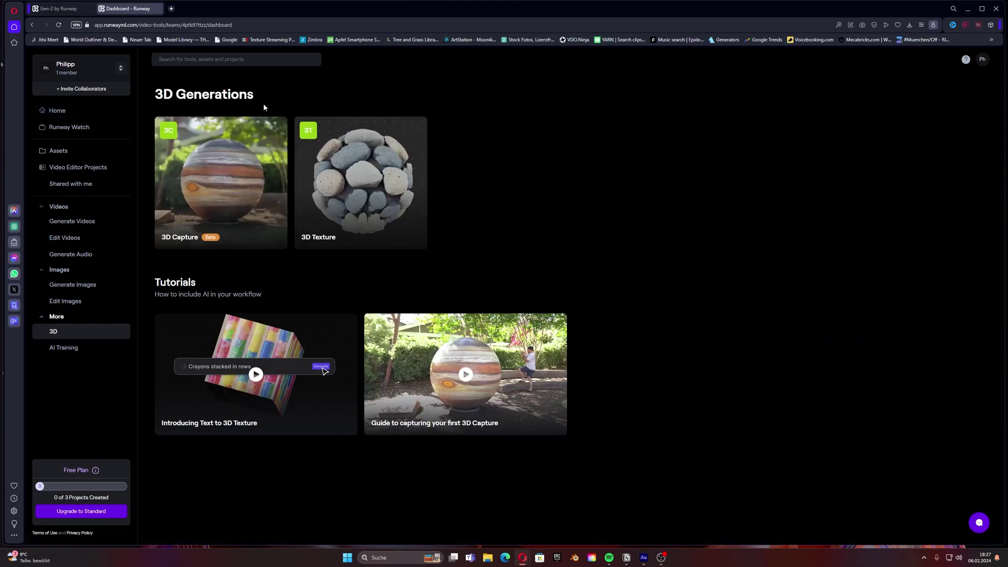
click(259, 215)
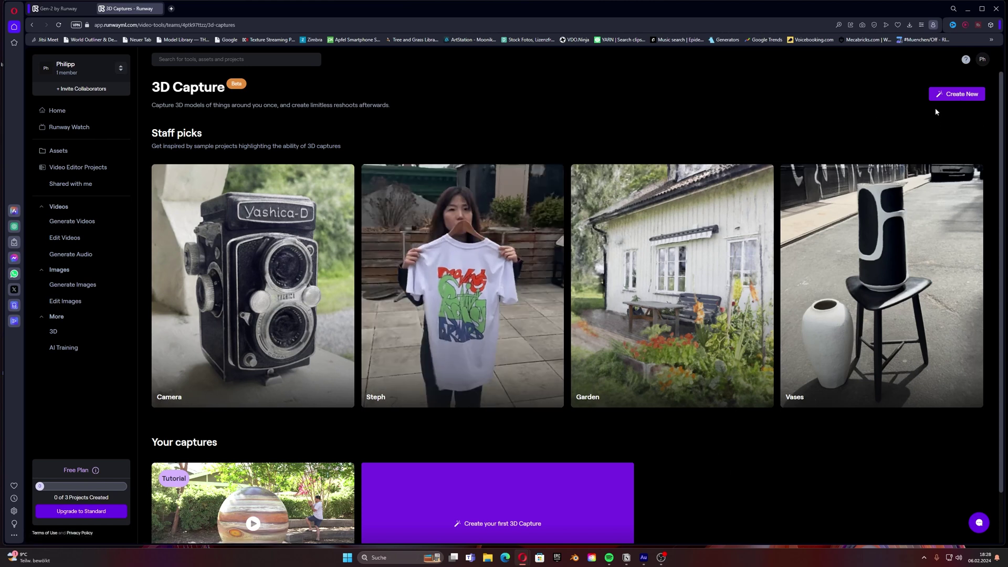
Start a new 3D capture and view the knee, chest and above-head camera angle guide
click(955, 96)
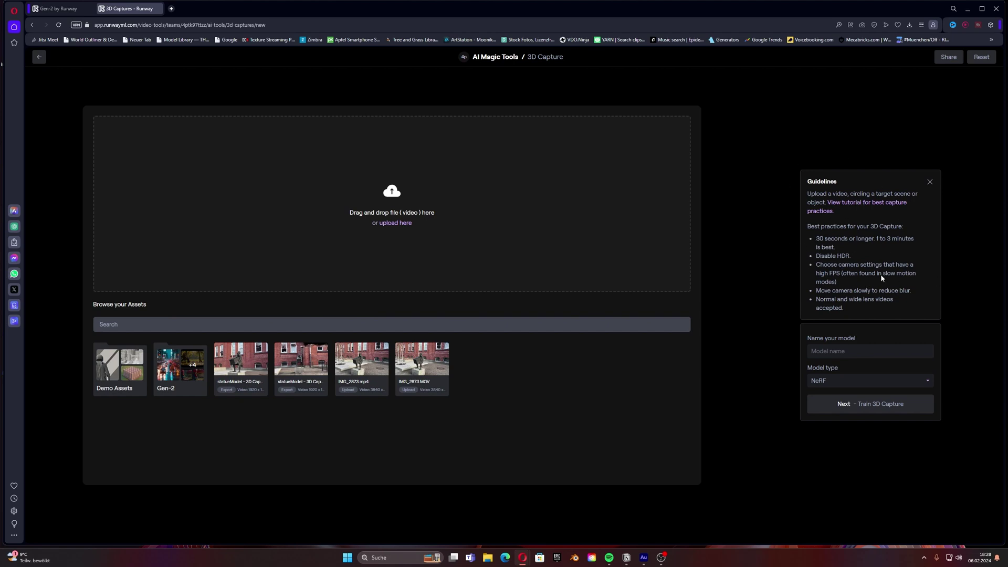
click(844, 204)
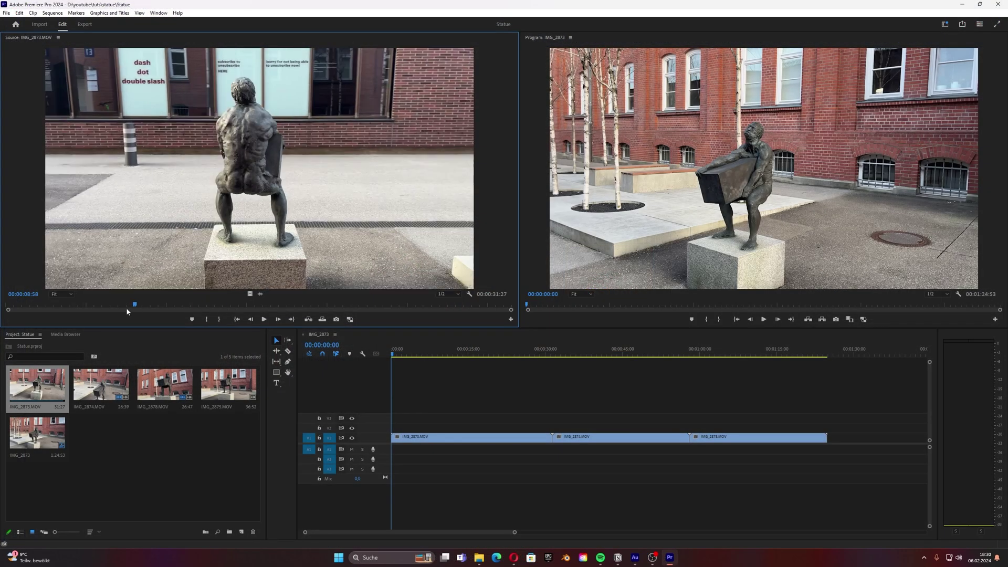
Rewind the IMG_2873 source clip to its start, play it, and scrub to about 16 seconds
drag(126, 307, 15, 307)
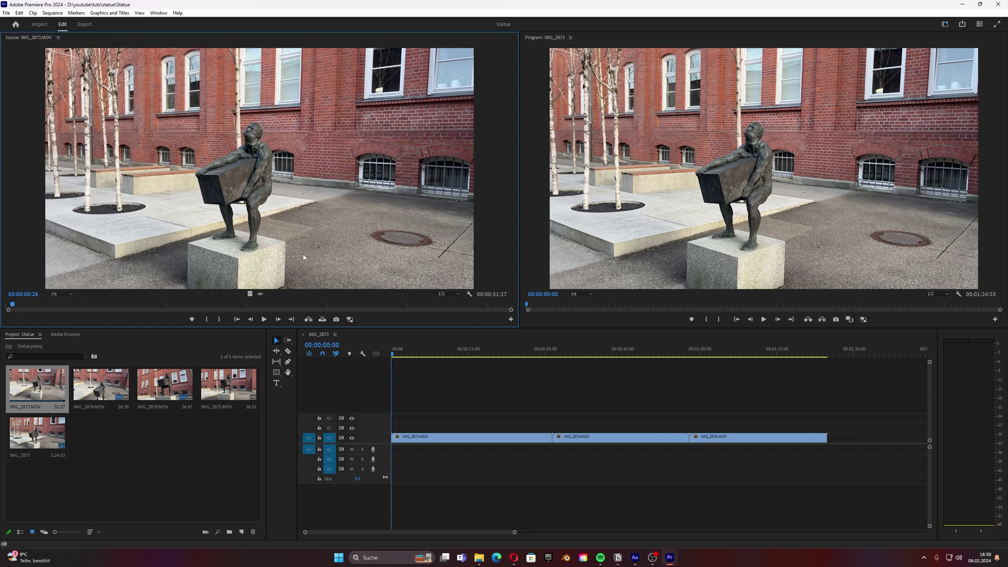
key(space)
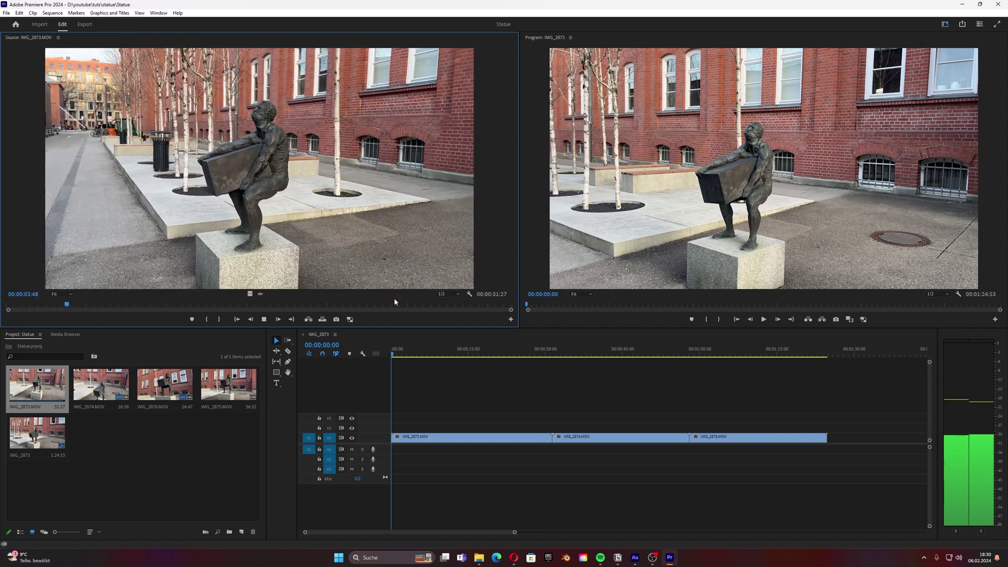
drag(89, 305, 425, 307)
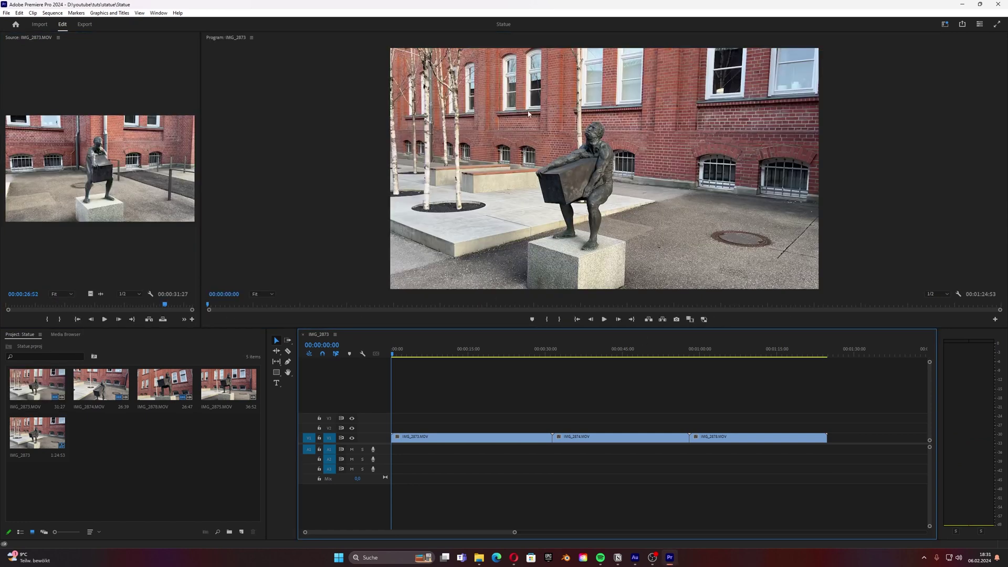
Scrub the IMG_2873 sequence, play it in reverse, then play from 1:08 and stop
drag(394, 355, 774, 403)
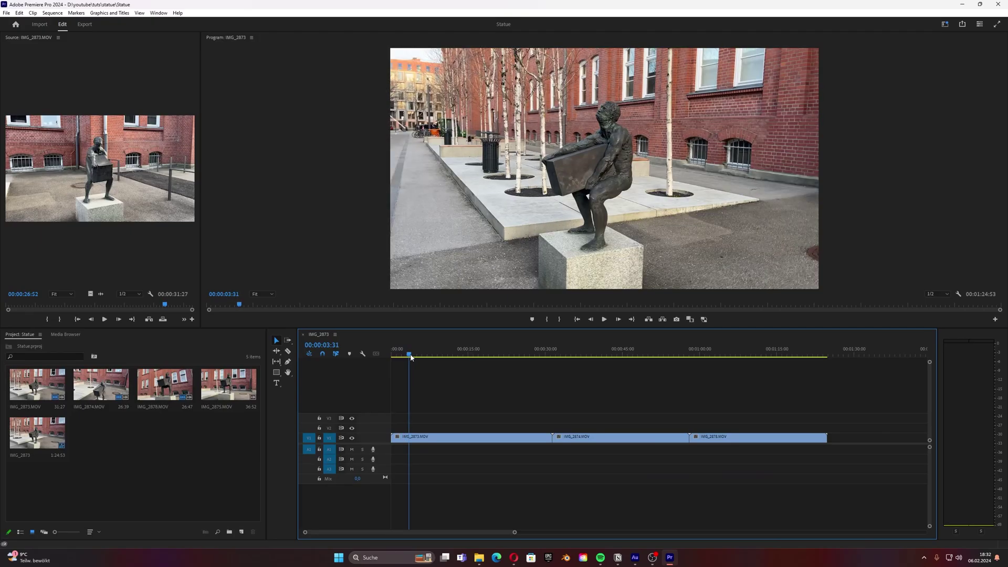
key(j)
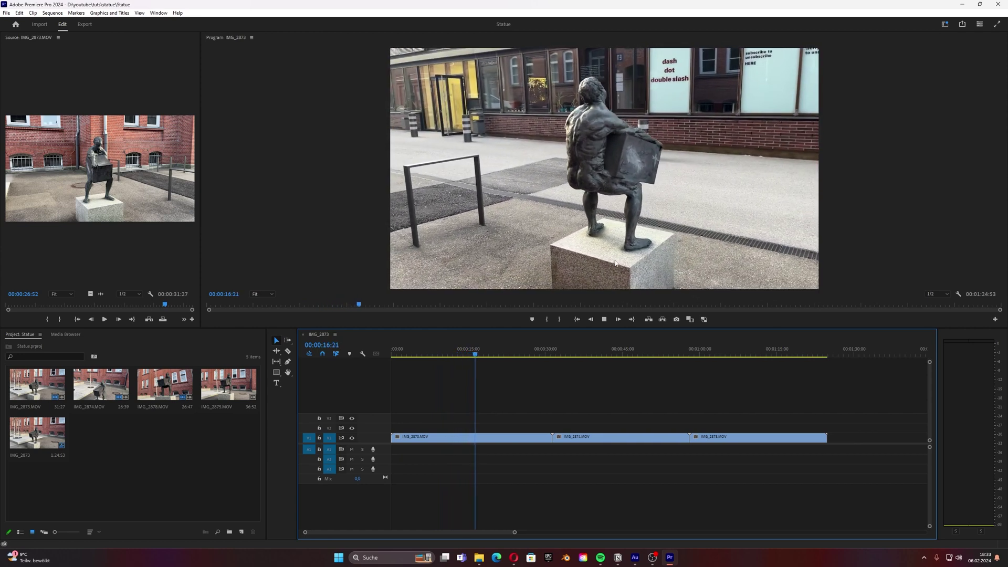
drag(531, 348, 580, 350)
click(743, 349)
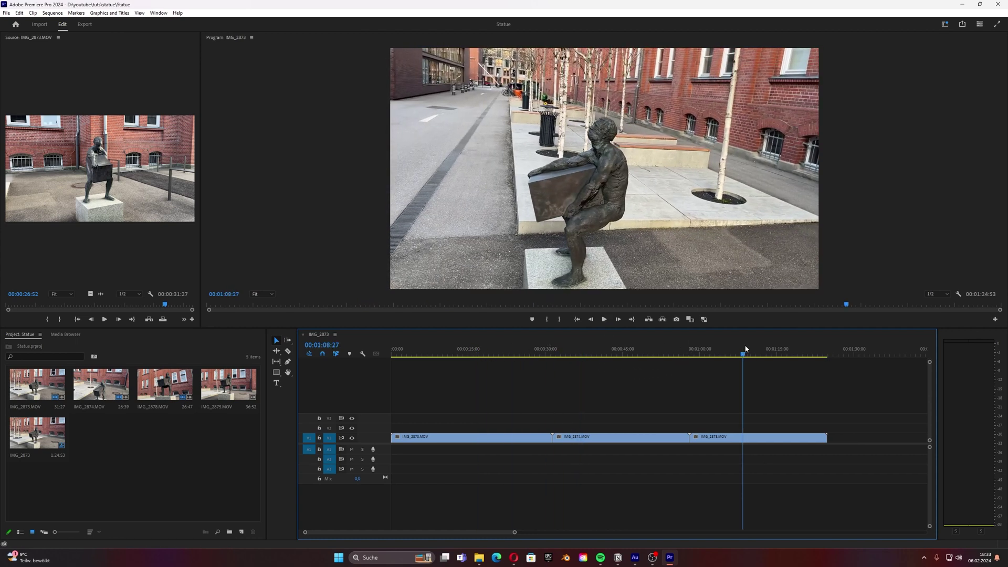
key(space)
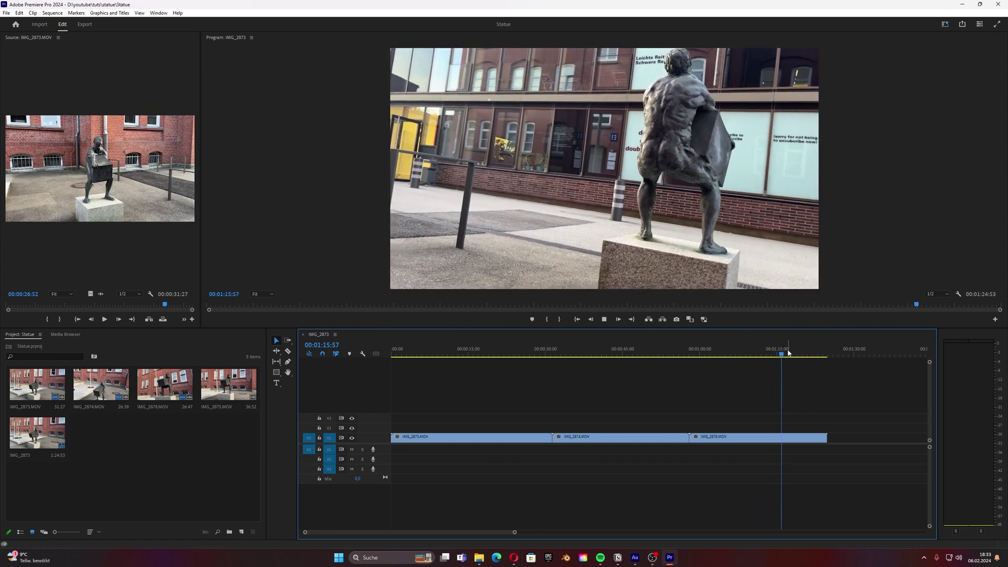
key(space)
mouse_move(514, 557)
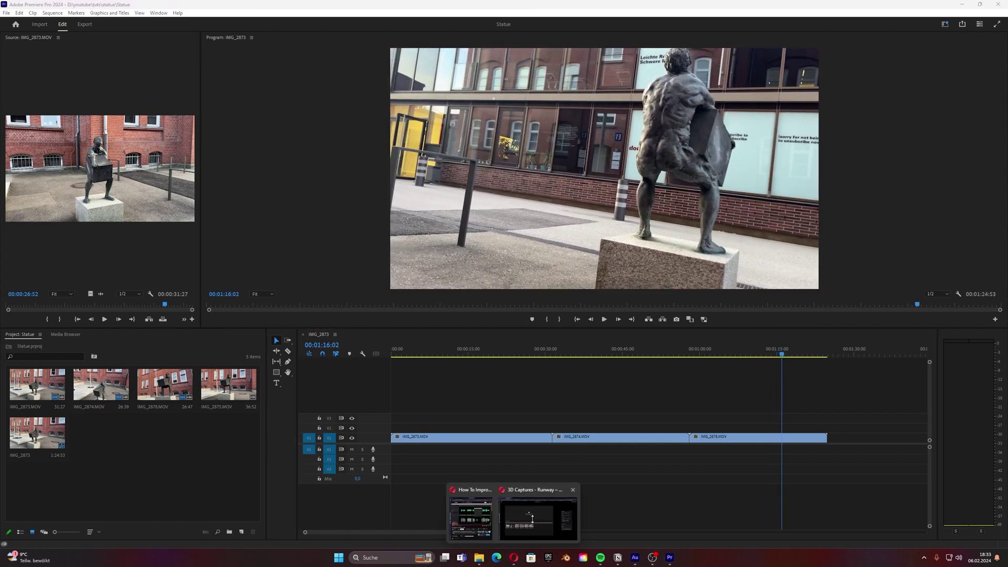
click(533, 519)
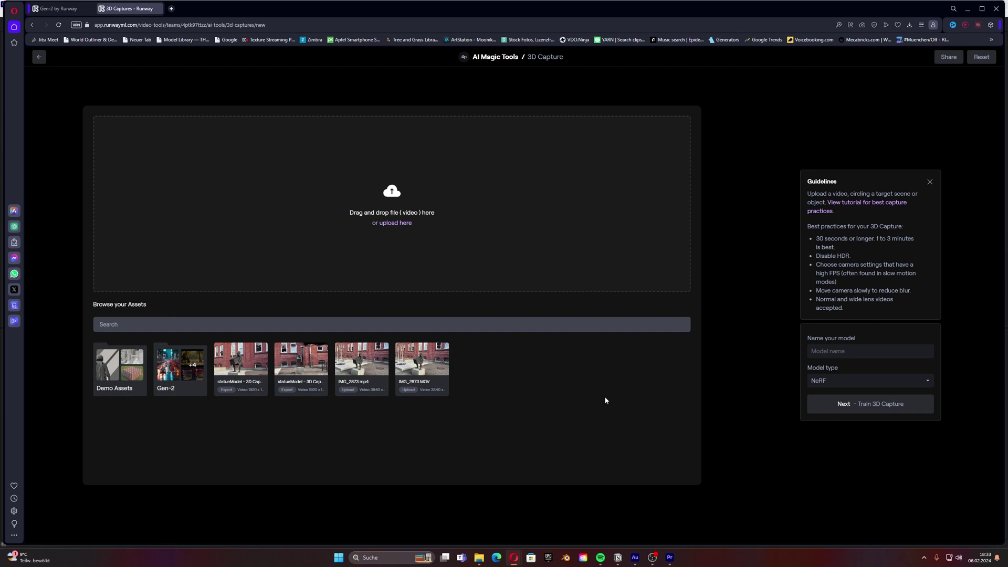
click(669, 557)
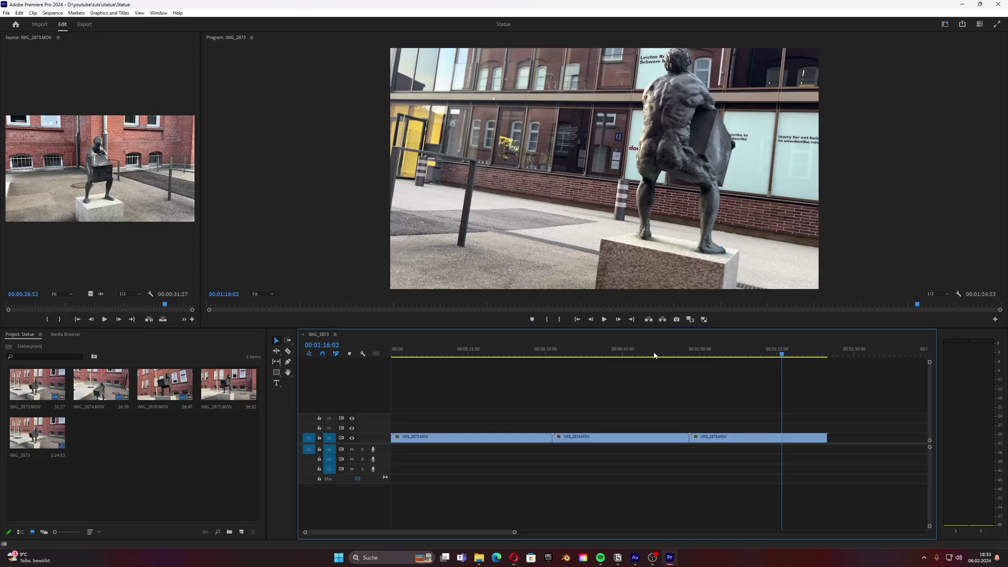
Move the sequence to about 29 seconds and choose File > Export > Media
drag(495, 352, 540, 384)
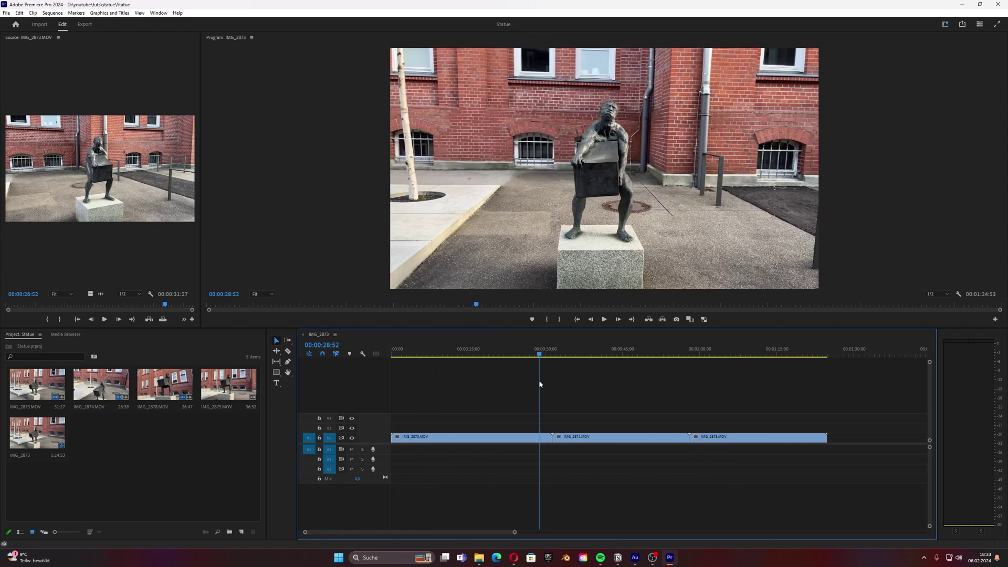
click(6, 13)
mouse_move(56, 250)
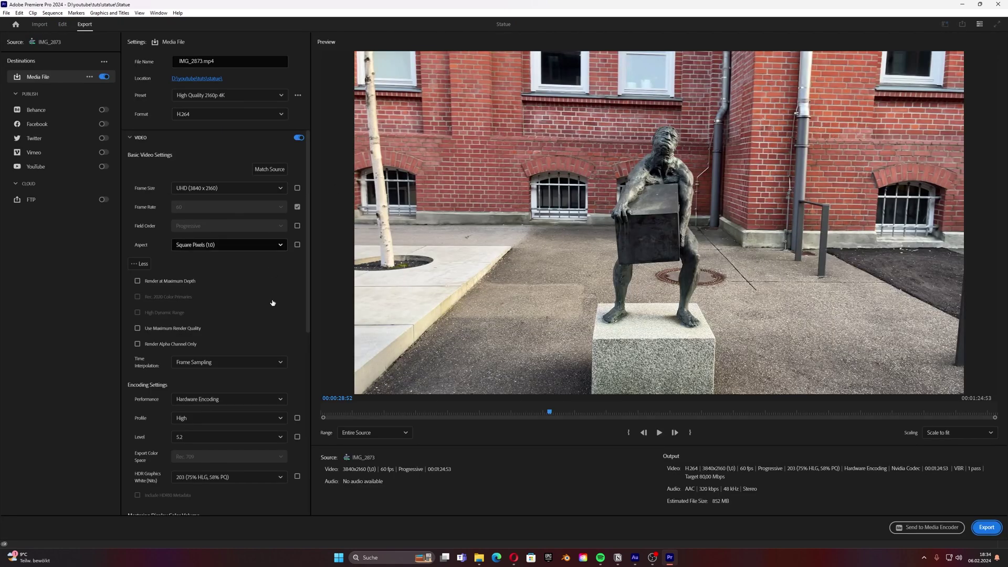
Keep the High Quality 2160p 4K preset and H.264 format, then review the video settings
scroll(255, 285, down, 2)
scroll(256, 285, up, 2)
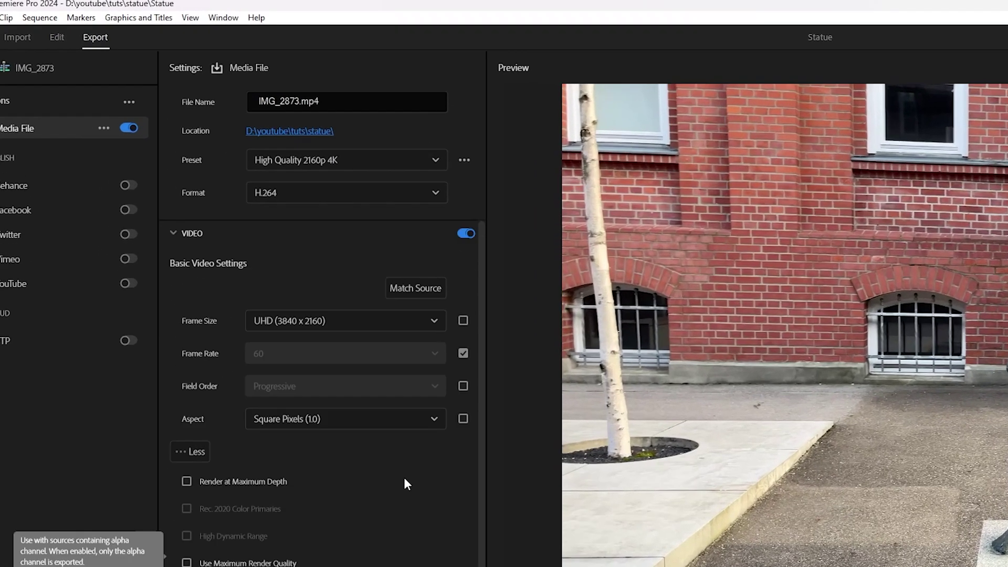
click(208, 96)
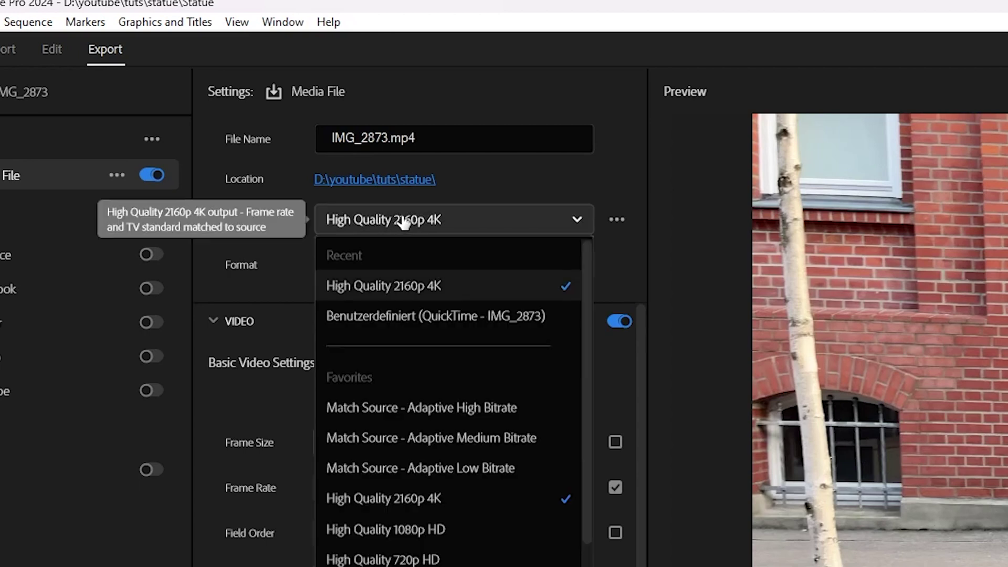
click(447, 225)
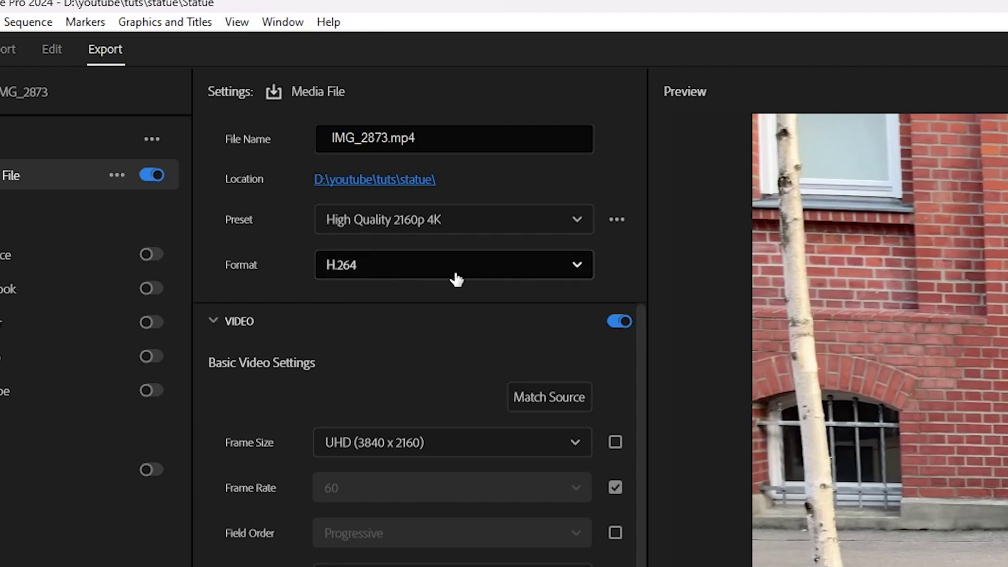
click(428, 276)
click(412, 274)
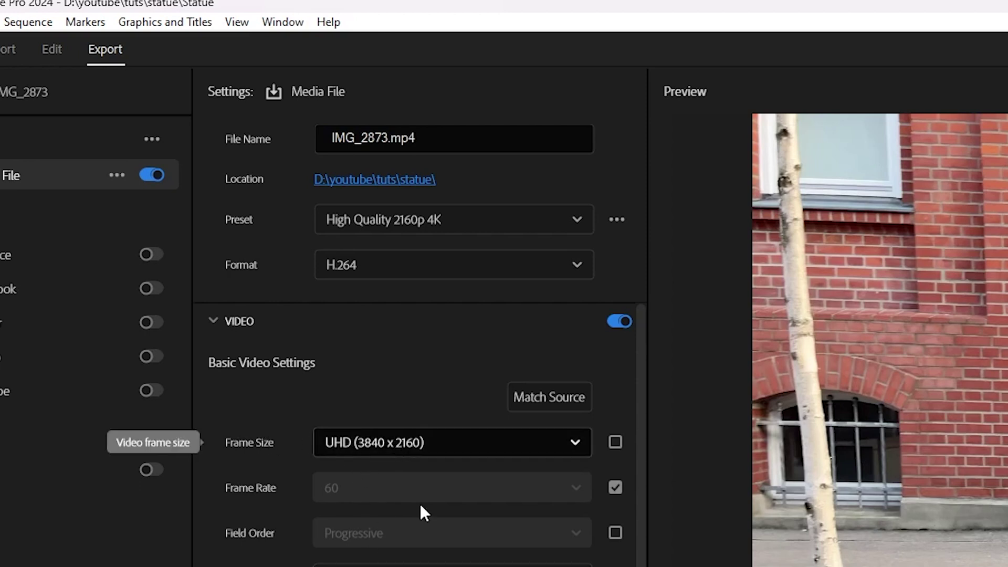
scroll(420, 504, down, 3)
scroll(339, 463, up, 3)
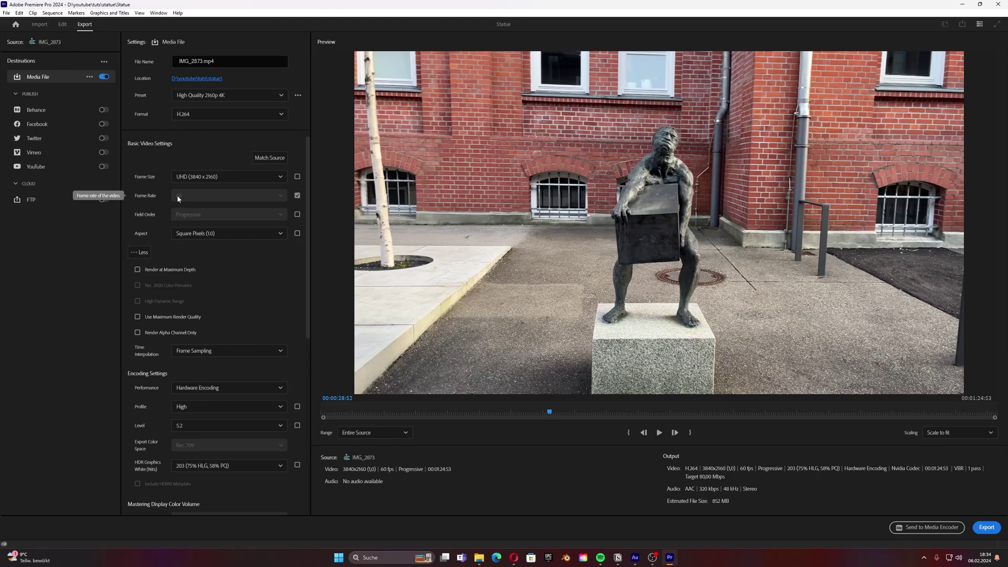
scroll(174, 198, down, 4)
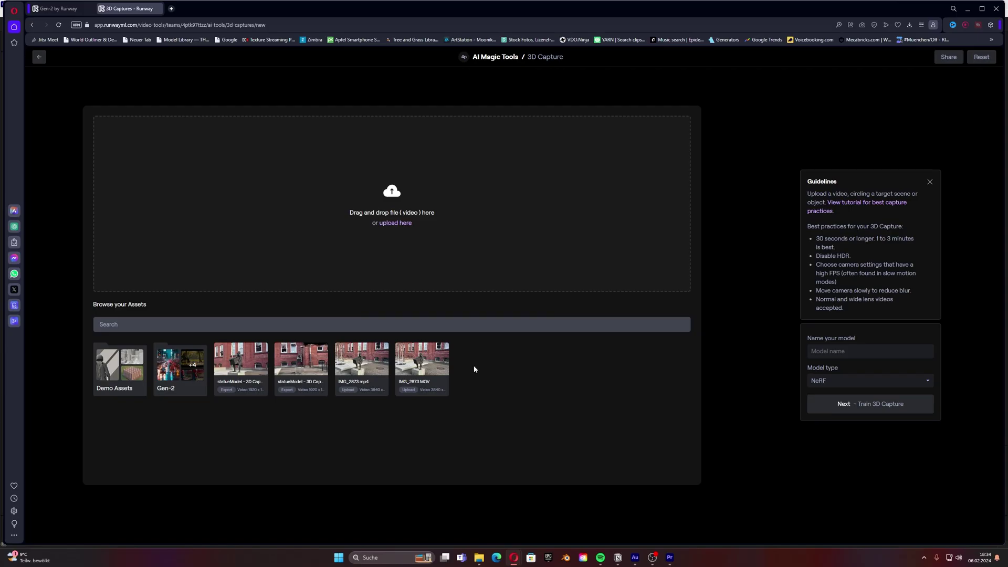
Preview IMG_2873 from the statue folder and drop it onto Runway's 3D Capture upload area
click(479, 556)
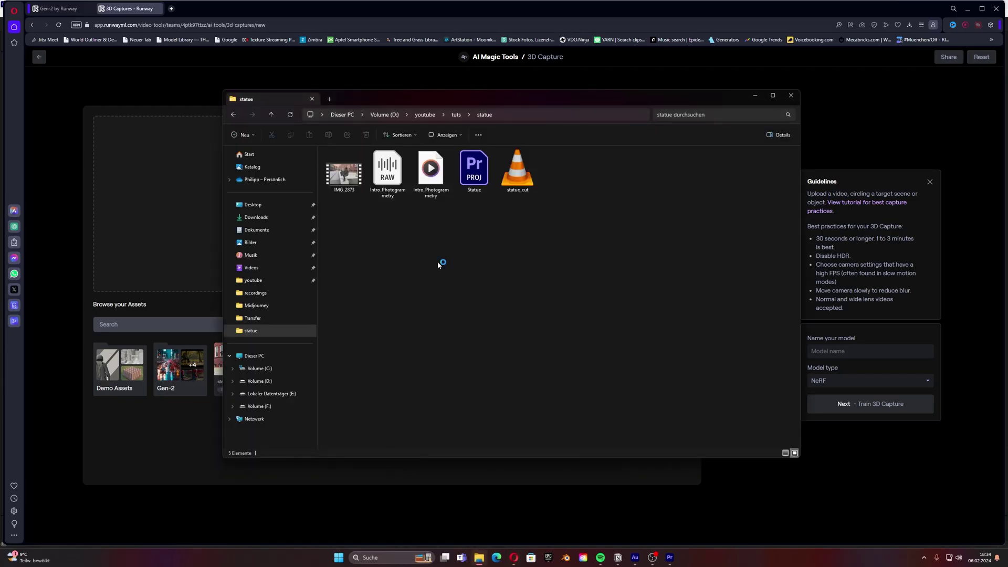
drag(388, 98, 646, 120)
double_click(598, 200)
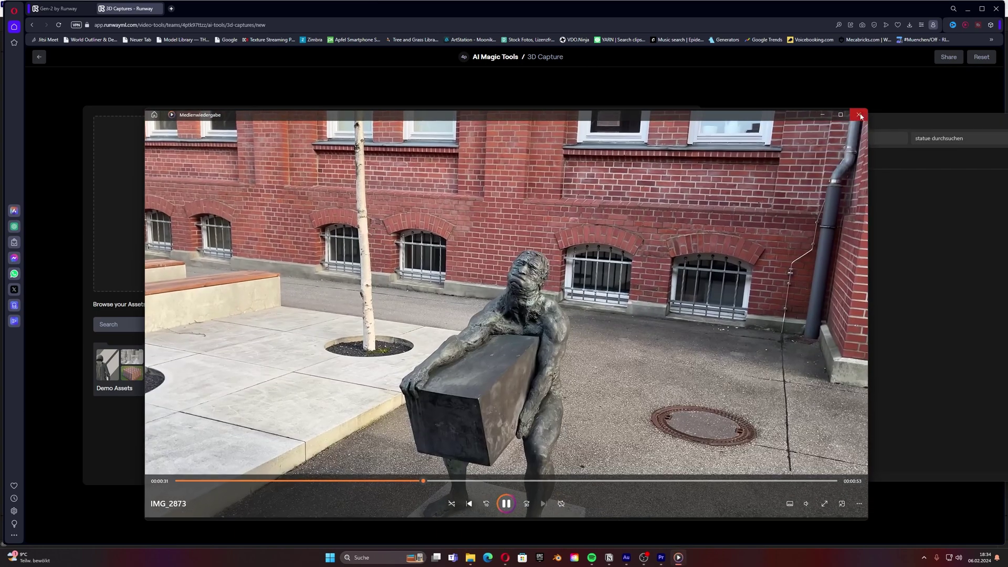
click(858, 114)
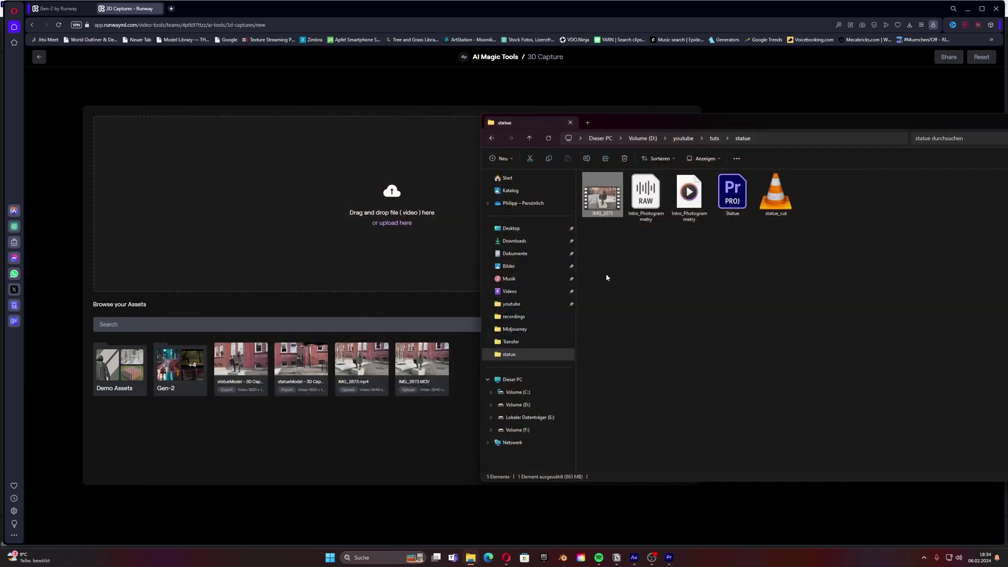
drag(602, 195, 378, 231)
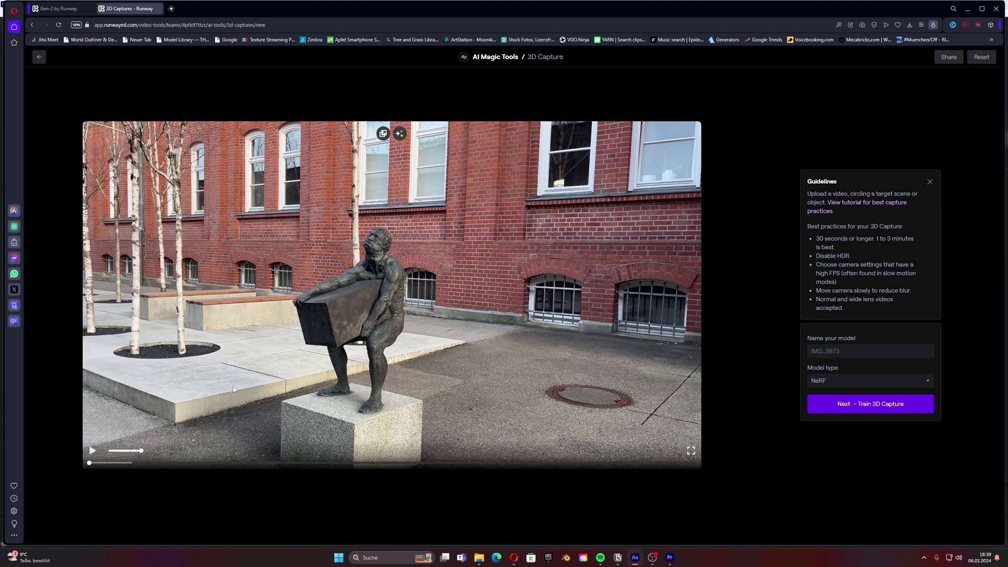
Play the uploaded video preview, skipping ahead to a side view of the statue
click(92, 451)
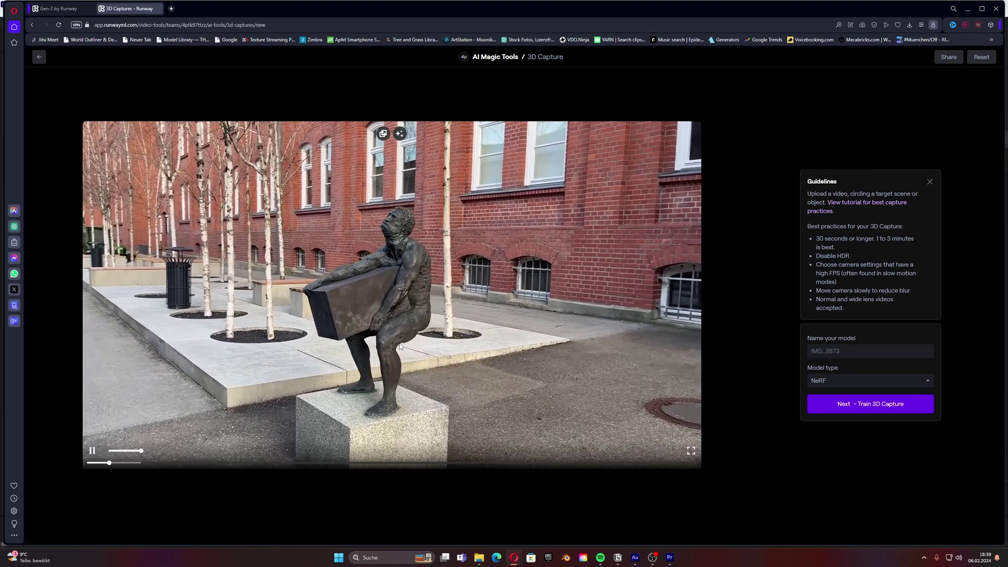
drag(148, 464, 394, 463)
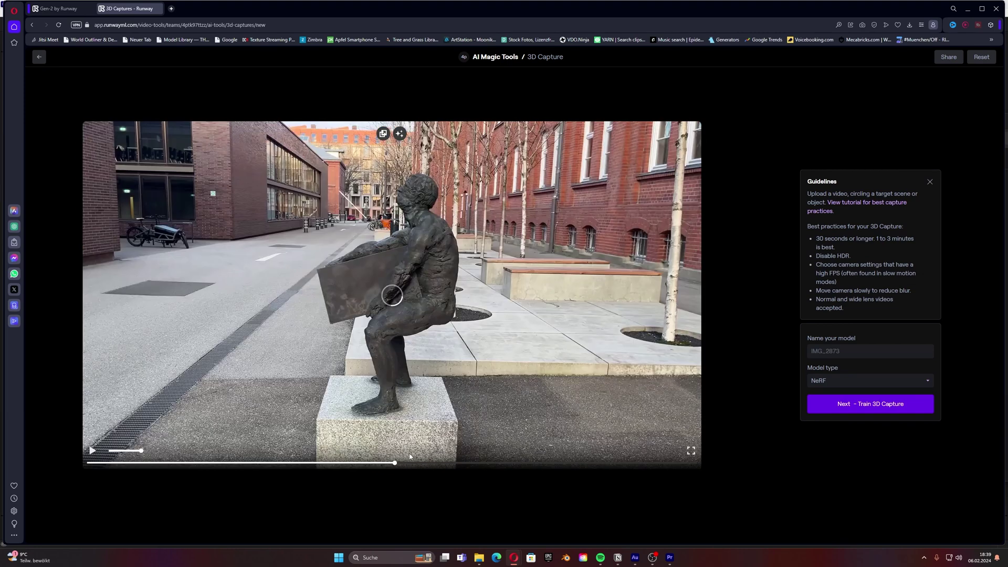
click(92, 451)
Name the model statue_example, keep NeRF as the model type, and start training
click(818, 348)
text(stature)
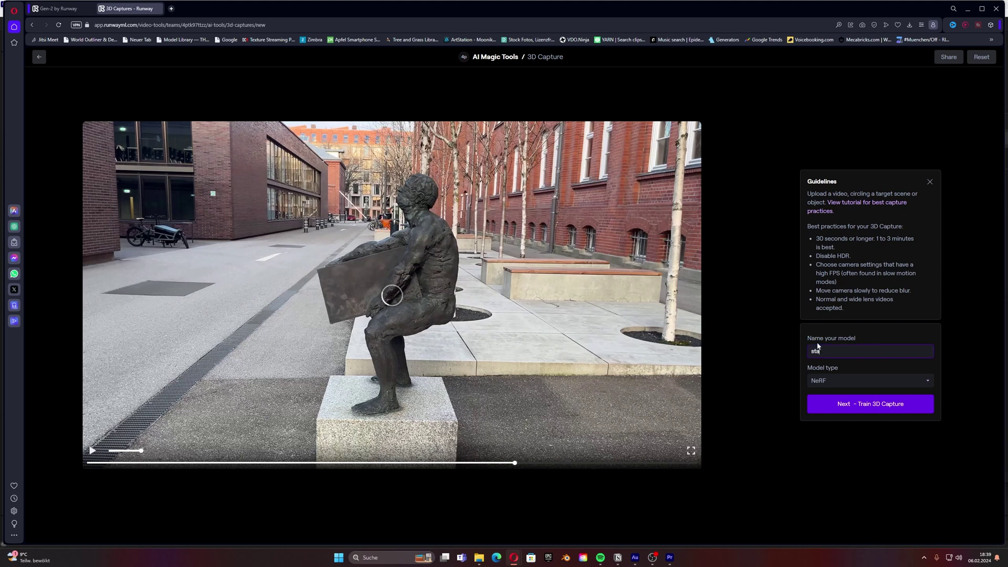
key(BackSpace)
key(BackSpace)
text(e_example)
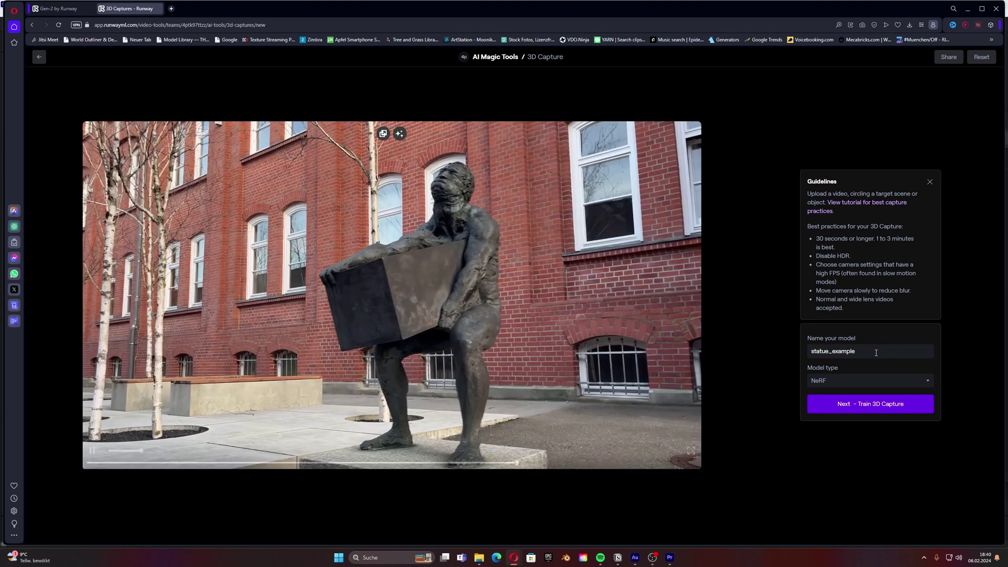
click(838, 383)
click(840, 381)
click(840, 380)
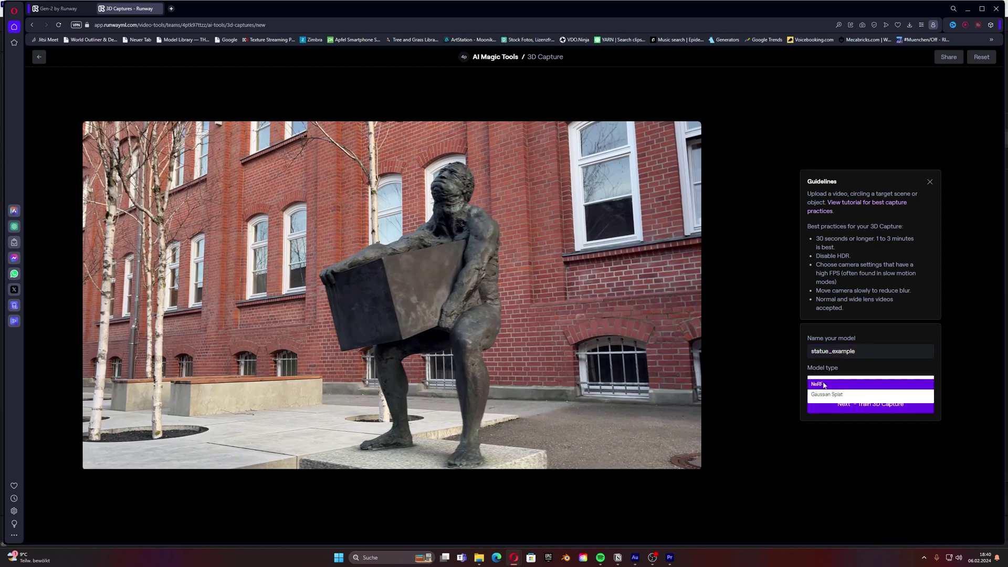
click(818, 383)
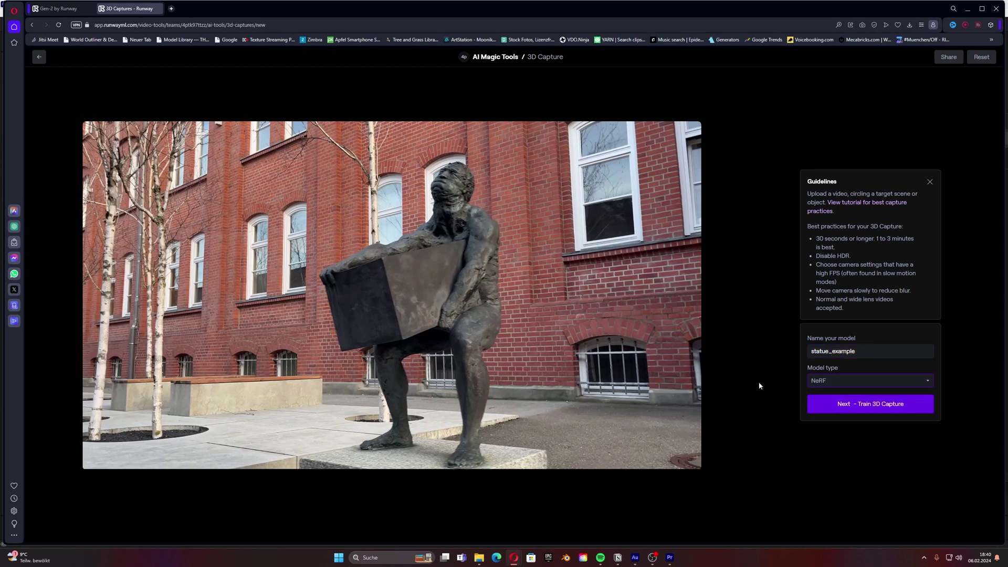
click(823, 381)
click(823, 382)
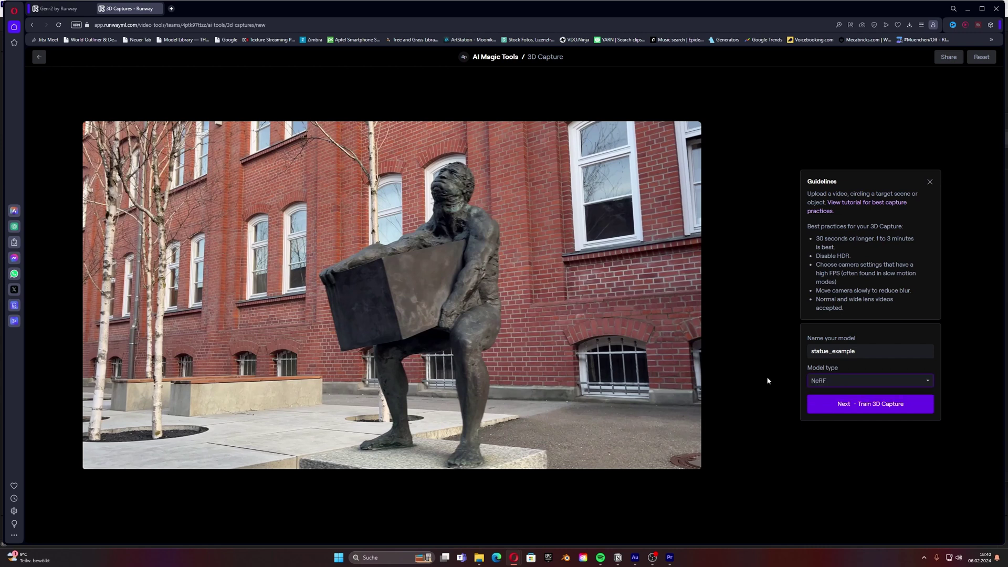
click(886, 412)
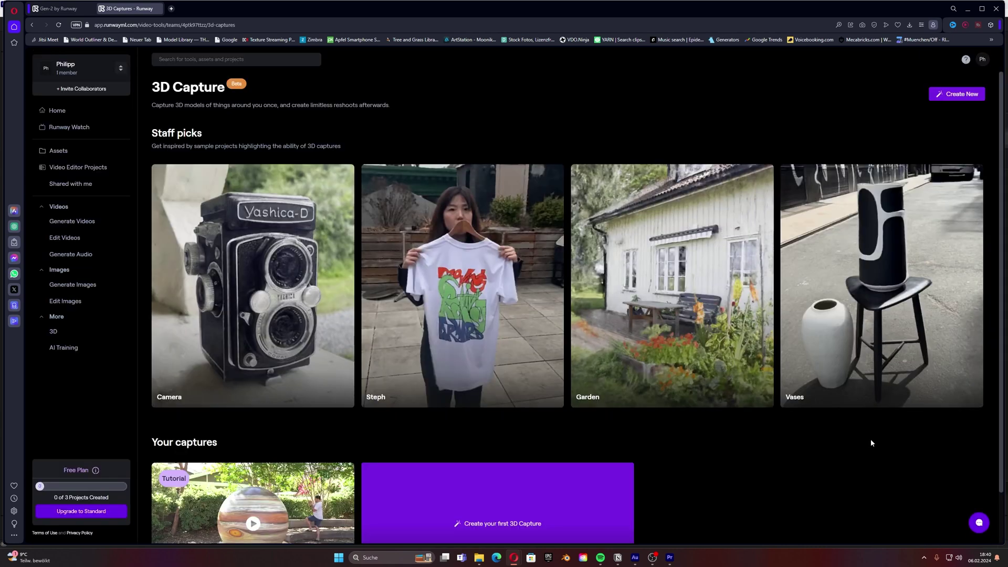
Scroll down to Your captures and watch the statue_example card's preprocessing
scroll(798, 486, down, 1)
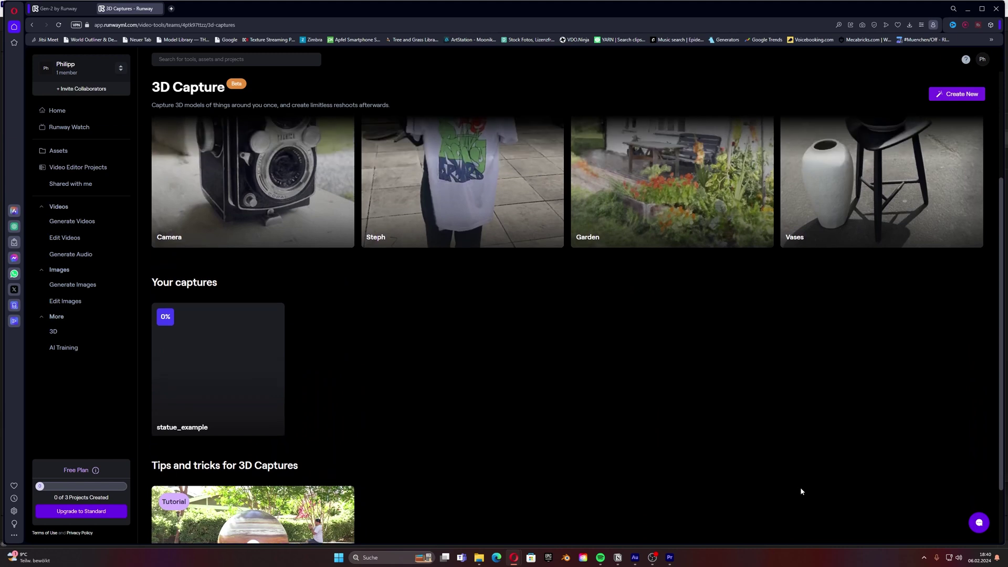
scroll(672, 481, down, 1)
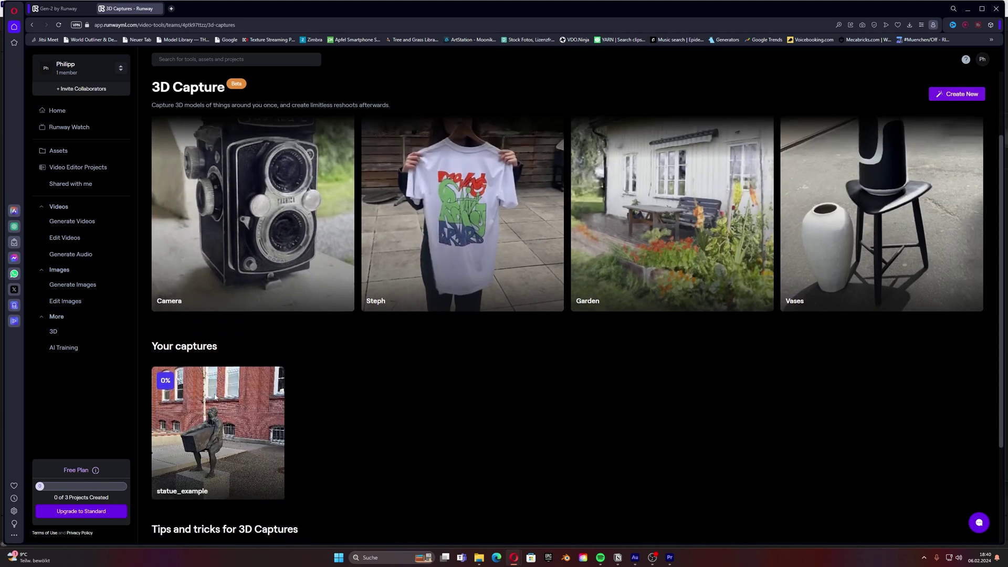
scroll(247, 326, down, 2)
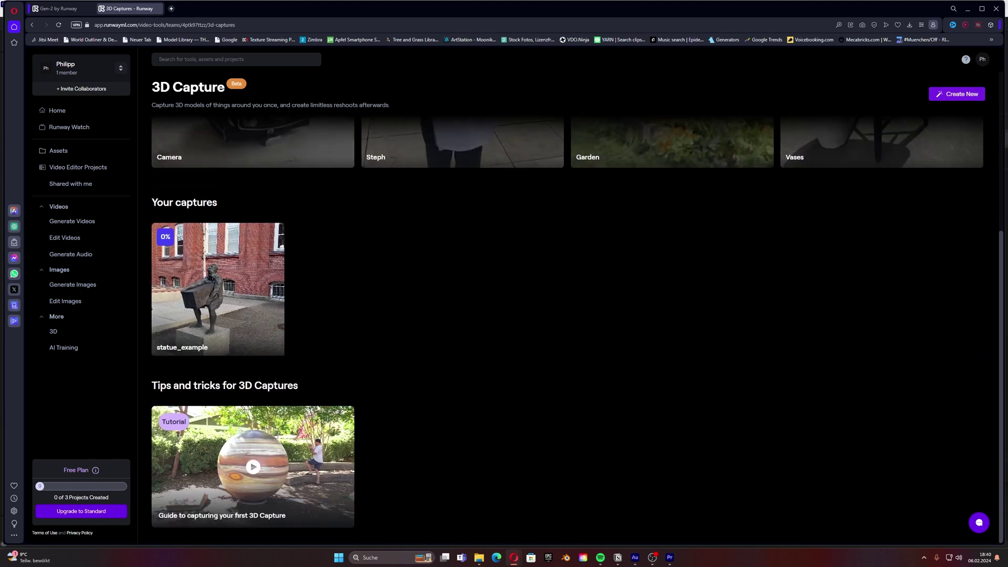
scroll(243, 292, up, 1)
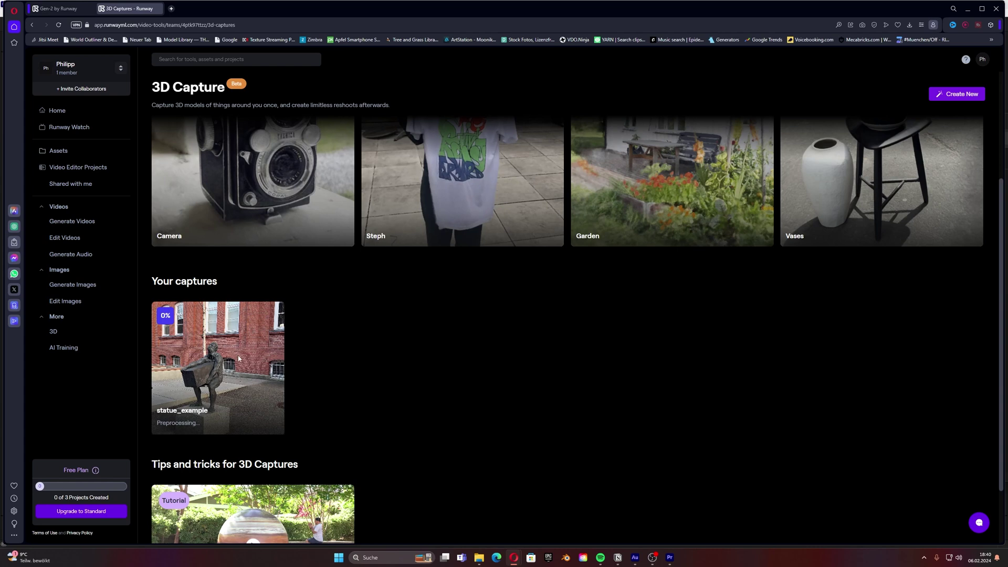
scroll(238, 359, down, 1)
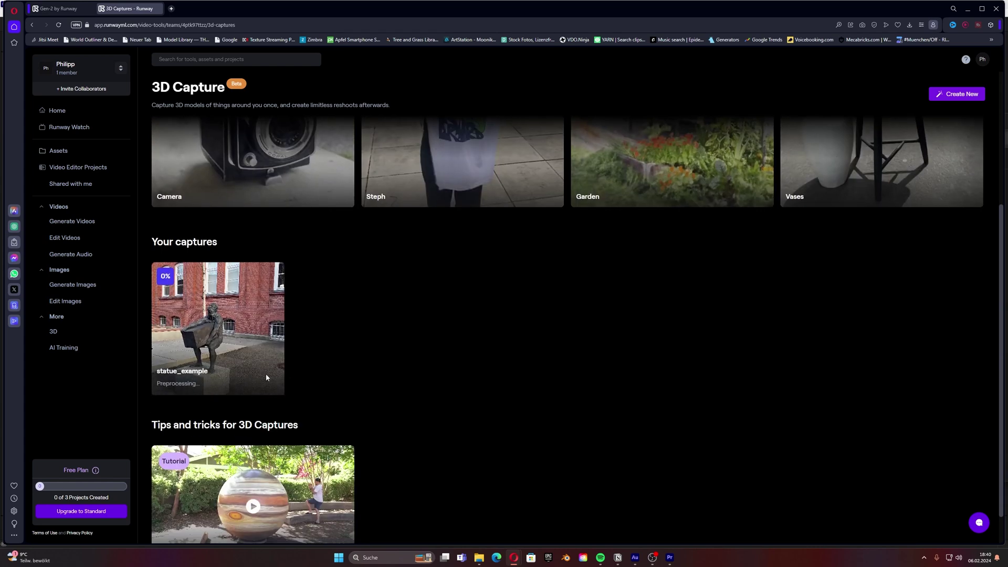
scroll(240, 374, up, 2)
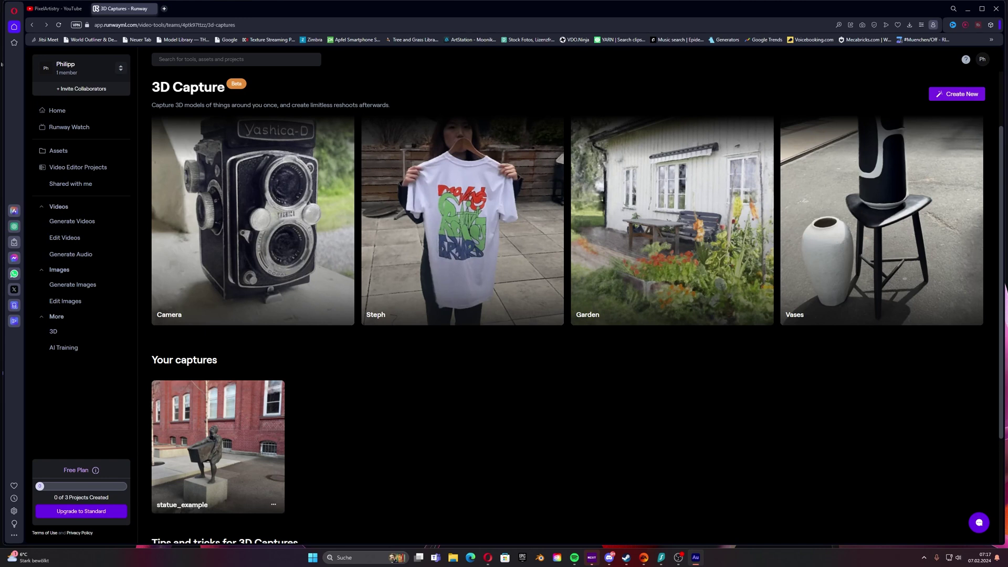
Scroll the Your captures list and open the statue_example card
scroll(587, 326, down, 2)
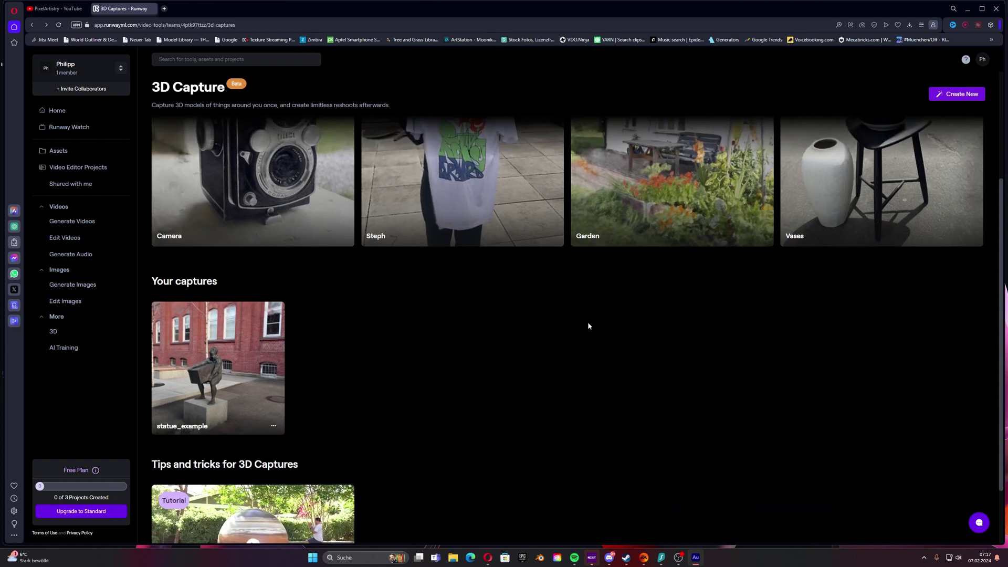
scroll(585, 351, down, 1)
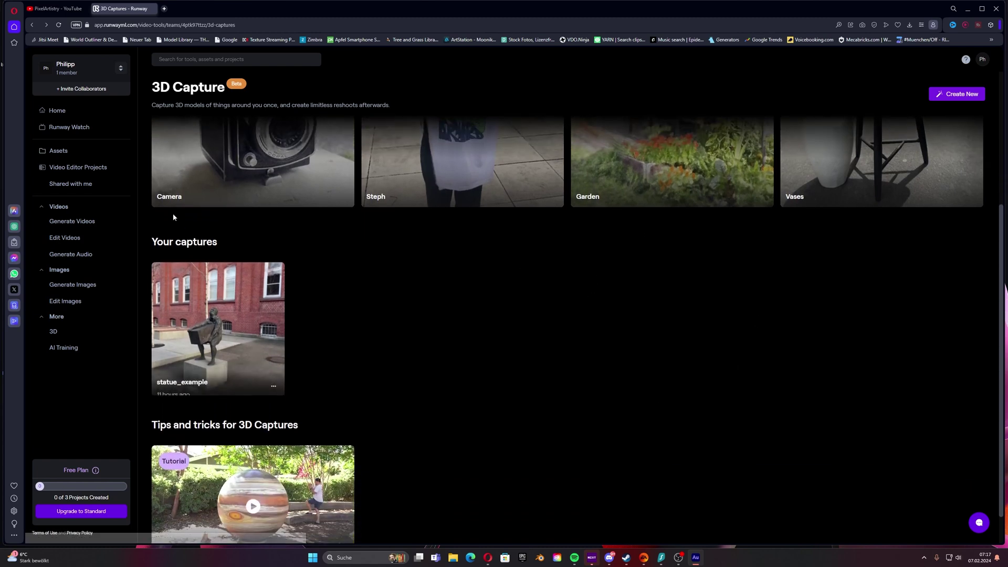
scroll(450, 377, up, 3)
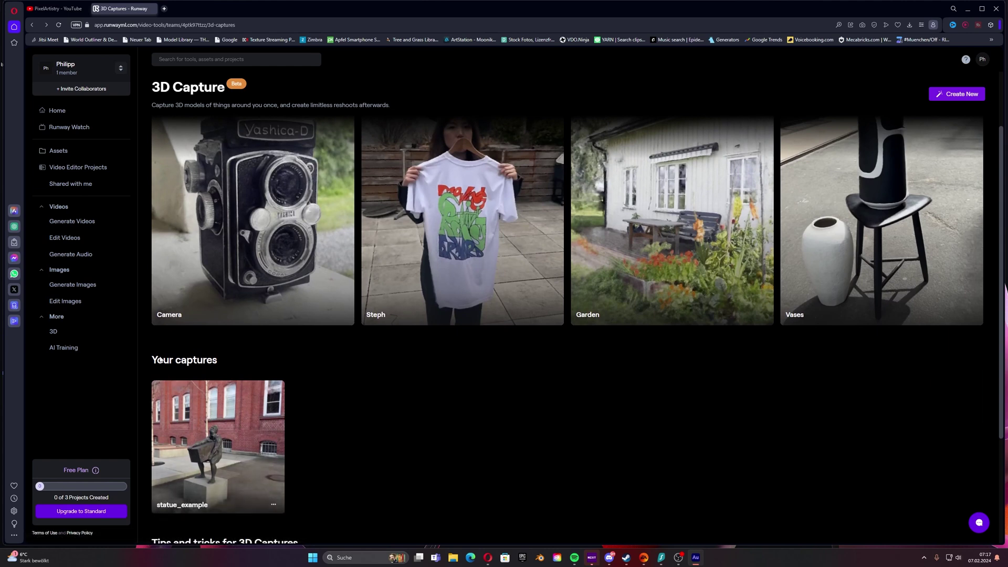
scroll(202, 360, down, 4)
click(246, 295)
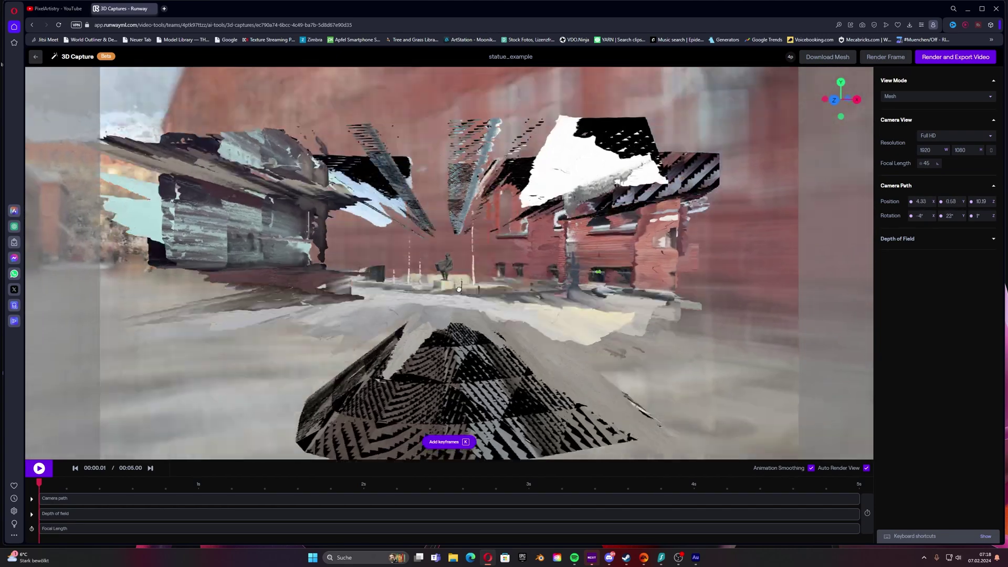
Dolly in and orbit toward the statue, bringing the camera to 0.87, 0.46, 5.32
scroll(458, 288, up, 5)
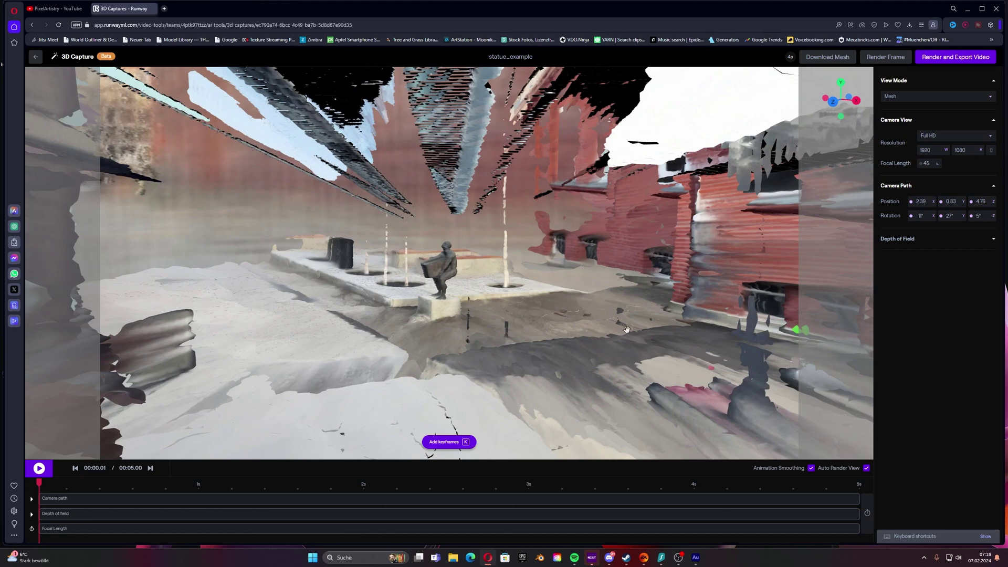
drag(627, 330, 501, 278)
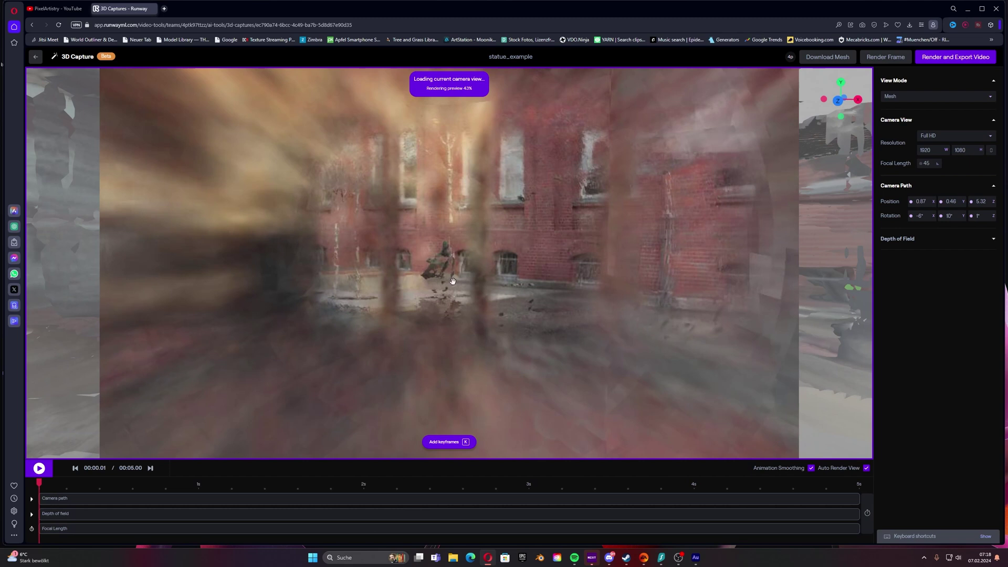
Zoom on the statue, then orbit over the courtyard to camera position -0.77, 0.02, 1.51
scroll(453, 281, up, 6)
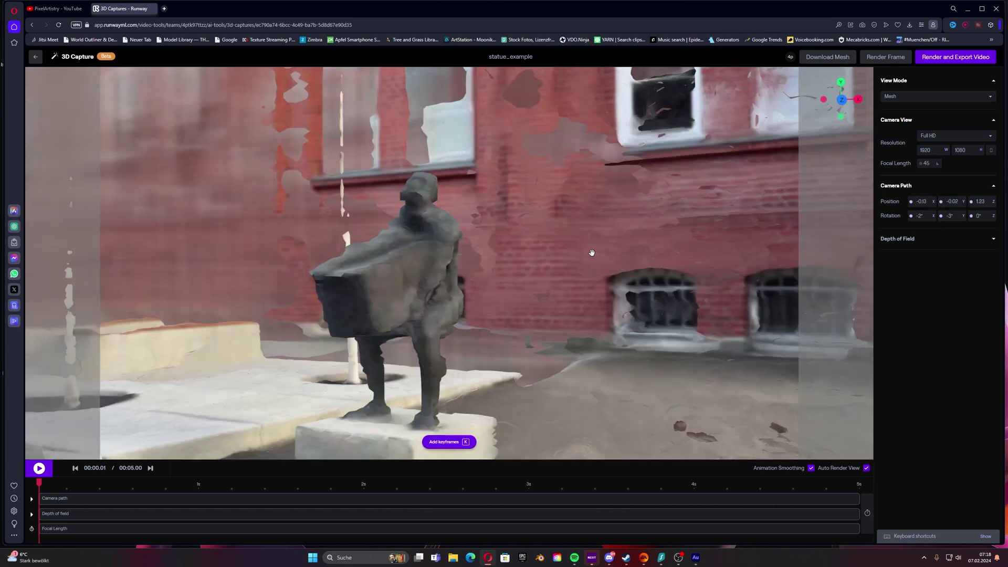
scroll(549, 319, down, 2)
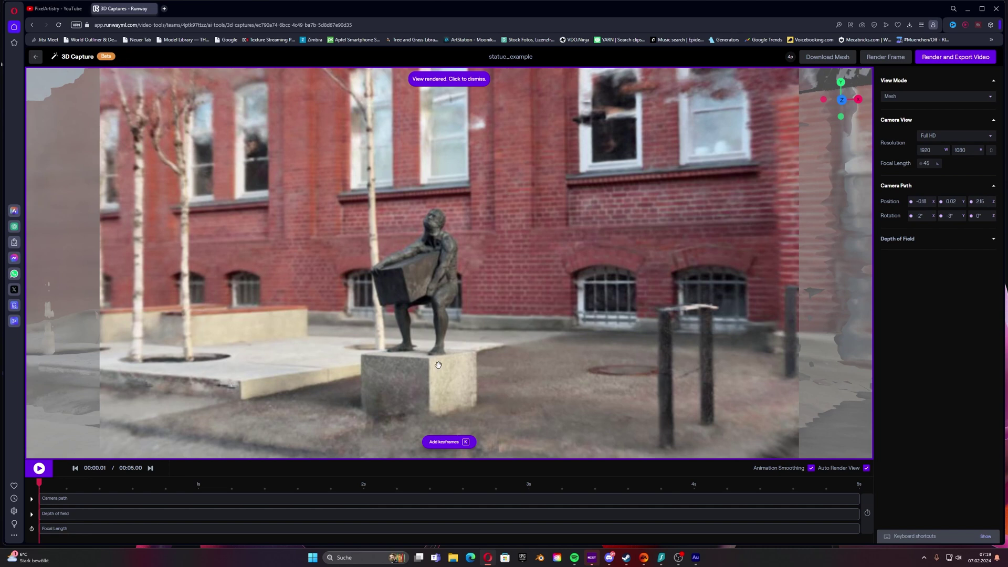
drag(483, 314, 501, 333)
drag(440, 305, 420, 281)
Download the mesh as statue_example - 3D Capture.obj and show it in the Downloads folder
scroll(420, 281, up, 3)
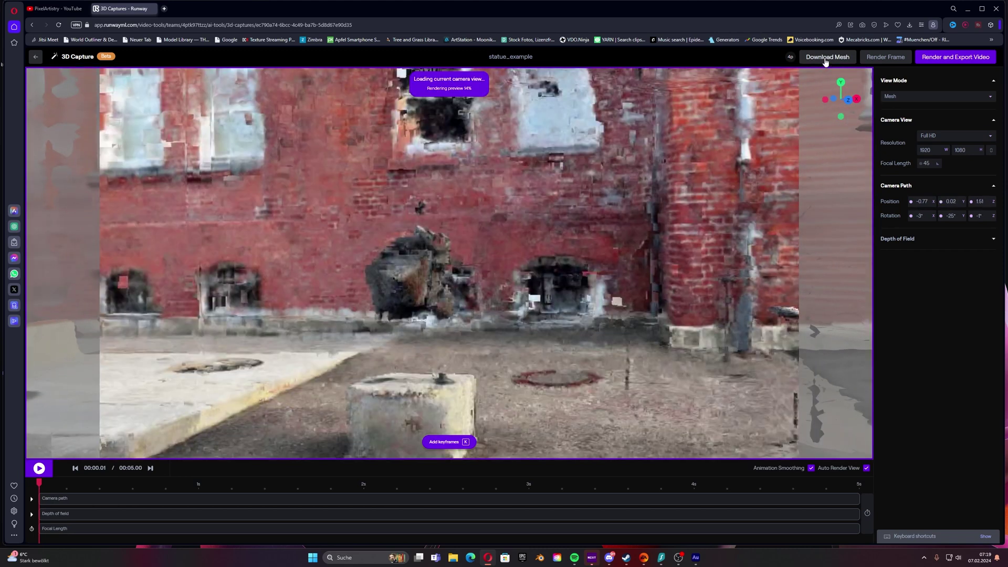
click(886, 57)
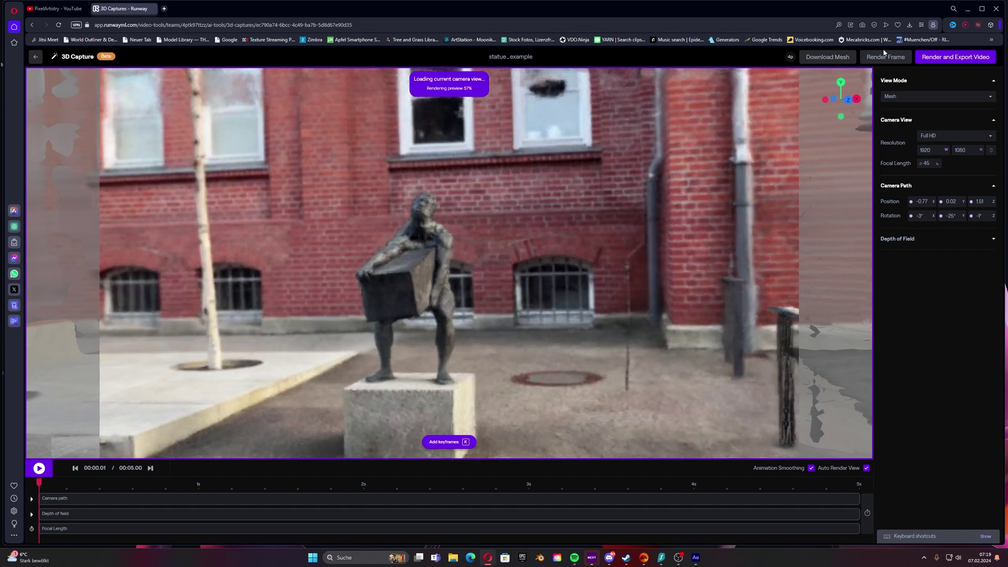
click(924, 59)
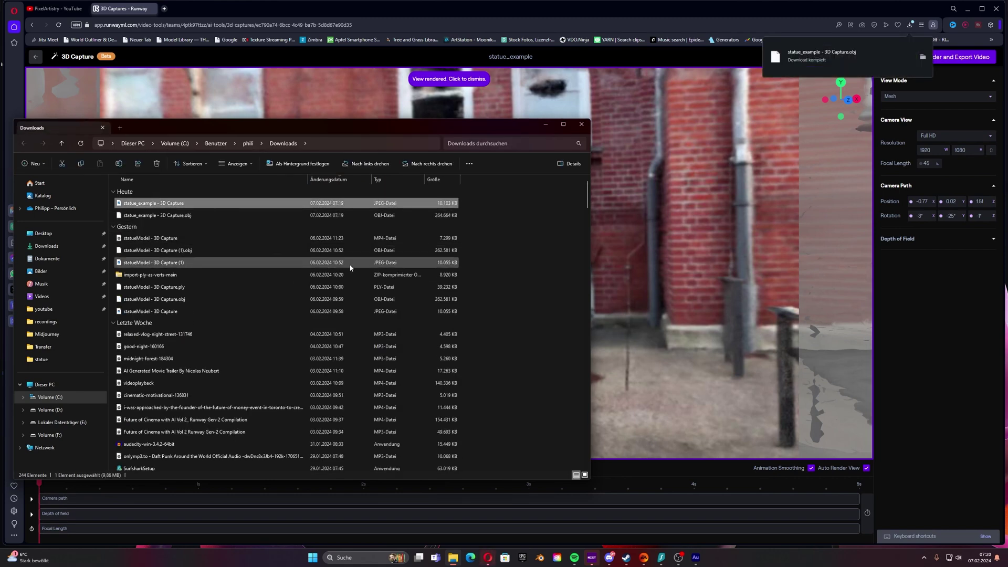
Search 'blen' in Windows search and launch Blender 3.6.2
click(378, 558)
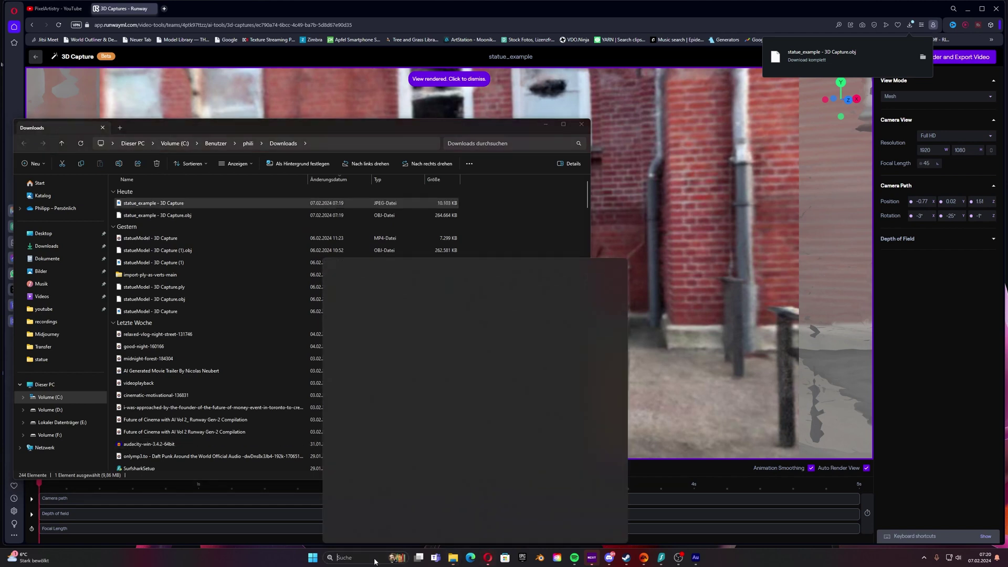
text(blen)
key(Return)
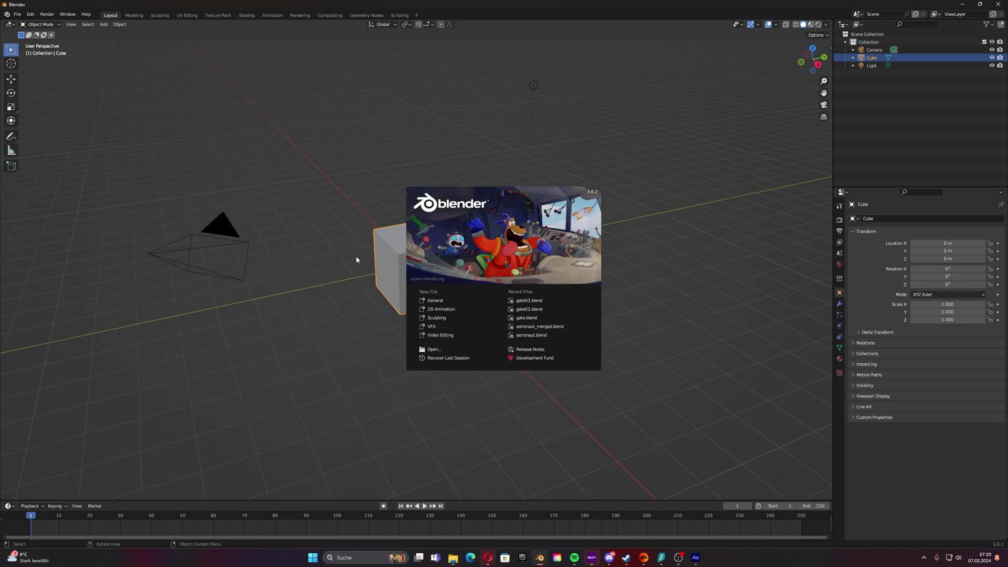
Dismiss Blender's splash screen and delete the default cube
click(304, 280)
key(x)
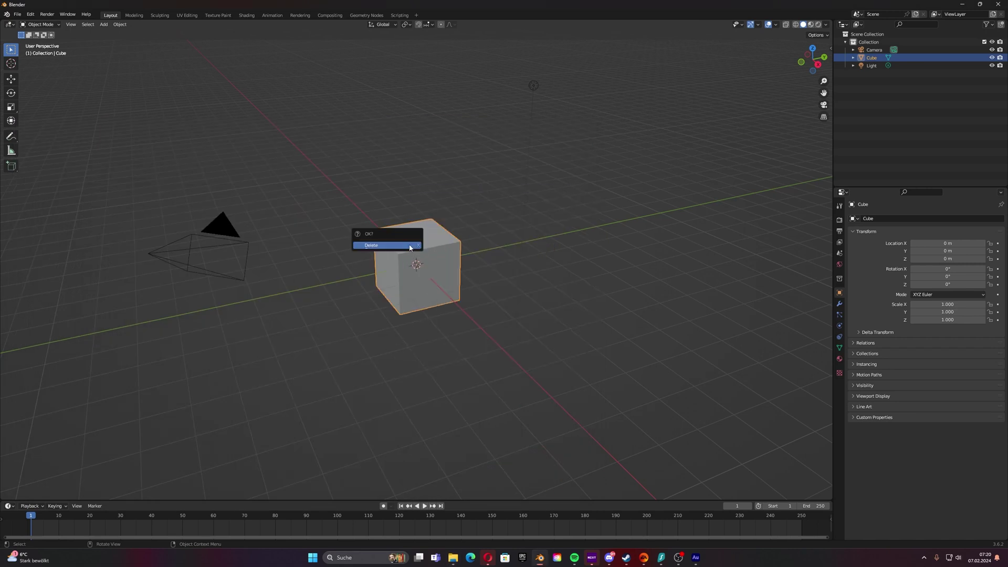
click(409, 246)
Import statueModel - 3D Capture (1).obj from Downloads as a Wavefront OBJ
click(17, 14)
mouse_move(58, 120)
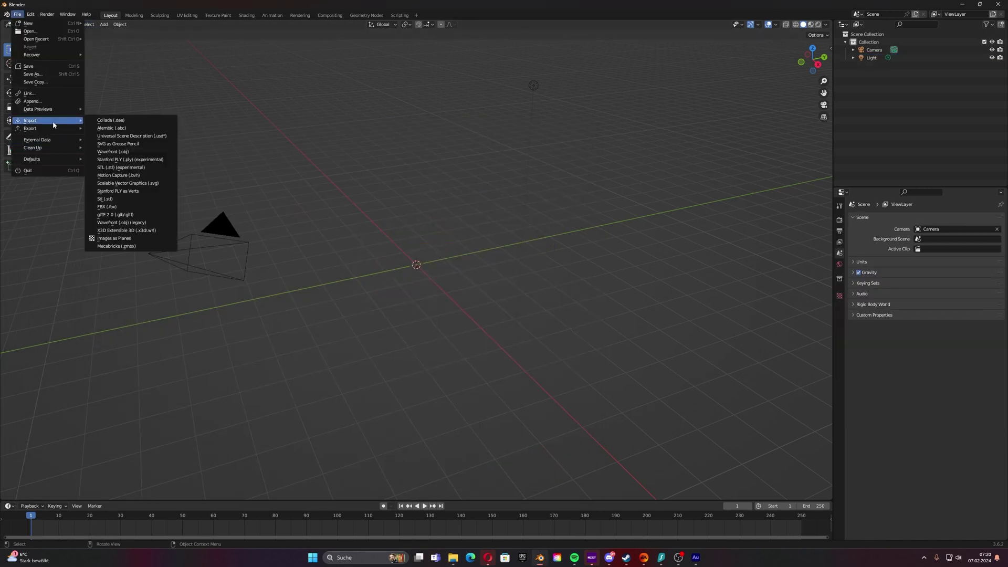
click(126, 223)
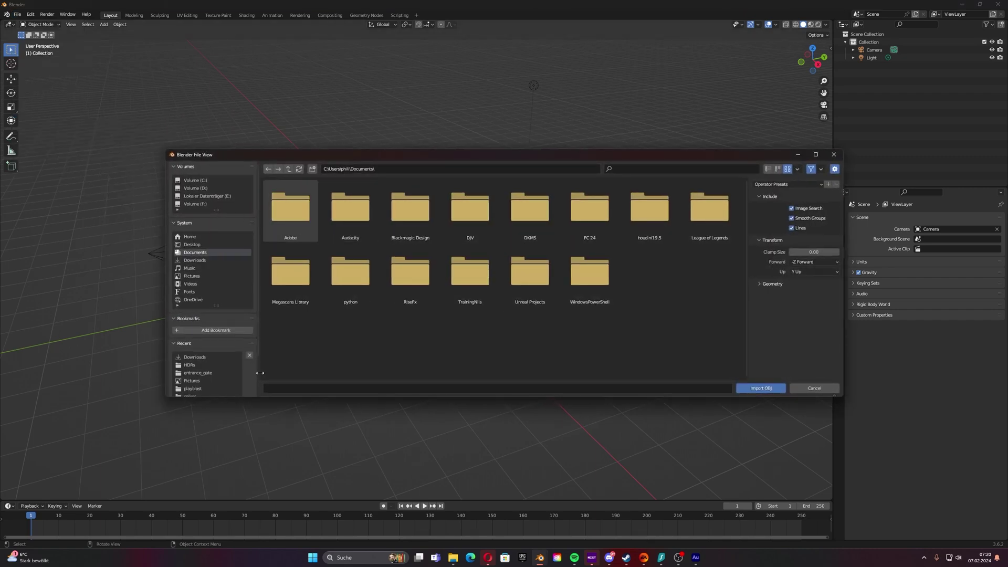
click(196, 260)
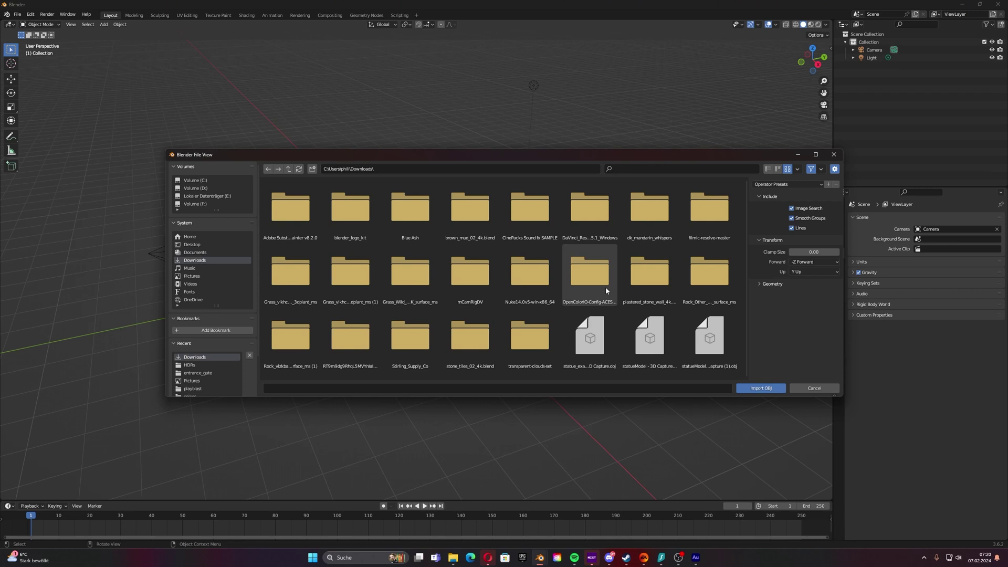
click(710, 337)
click(650, 339)
click(709, 337)
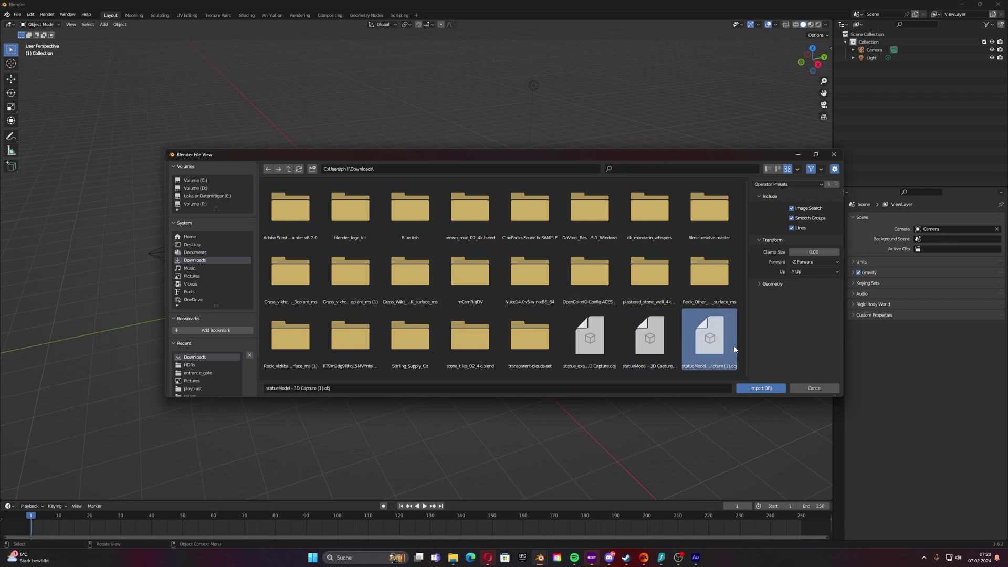
click(759, 389)
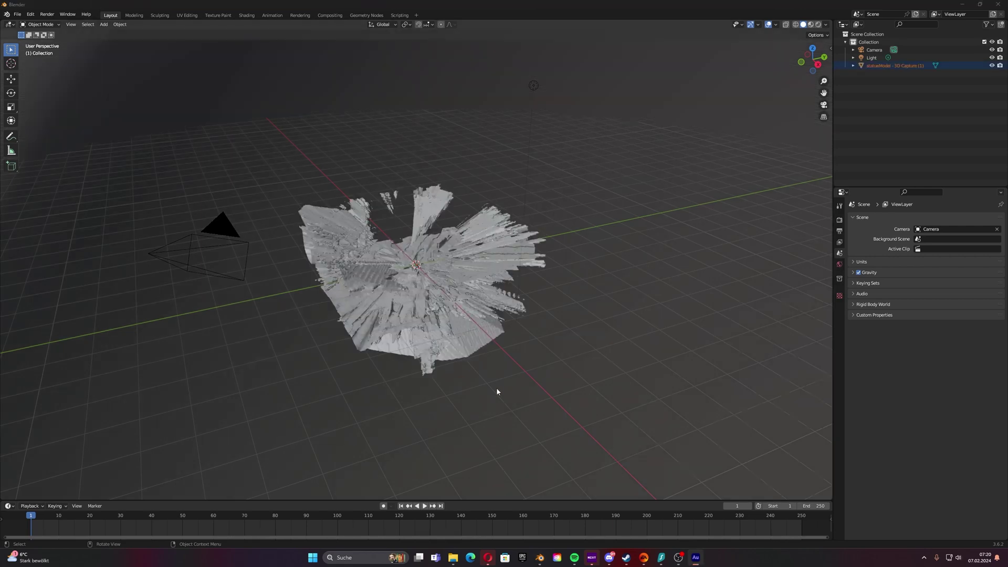
Zoom onto the scan and add a Mesh > Cube at the world origin
middle_drag(410, 283, 481, 263)
key(shift+a)
mouse_move(495, 266)
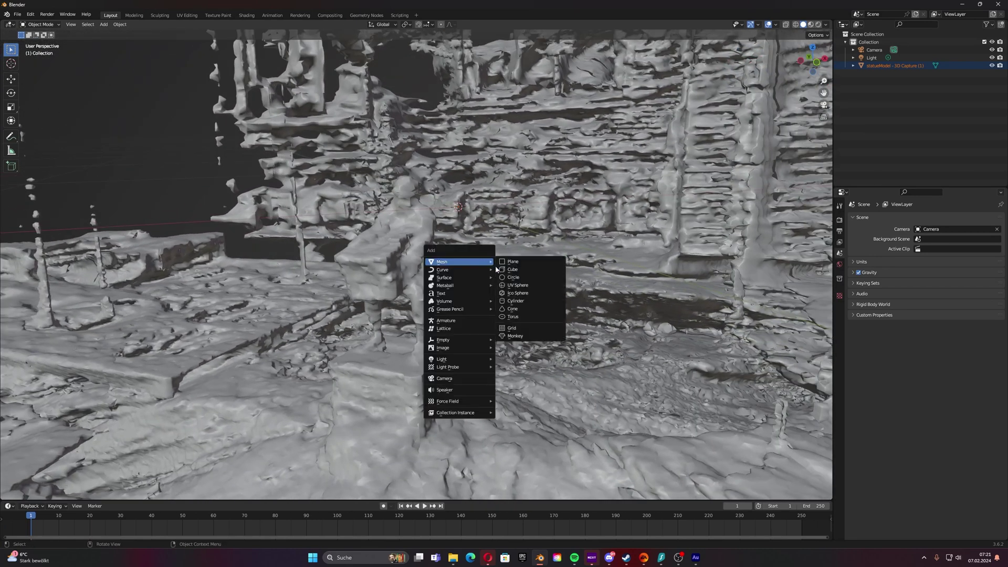
click(525, 277)
Select the statue scan and set its X, Y and Z scale to 100
scroll(371, 270, down, 10)
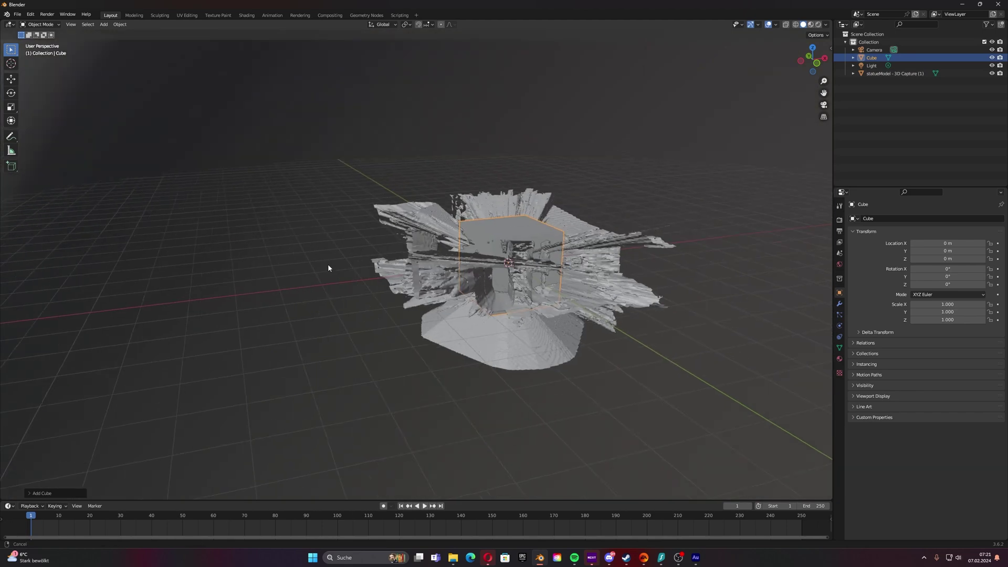
middle_drag(328, 263, 544, 322)
click(464, 315)
middle_drag(464, 315, 458, 296)
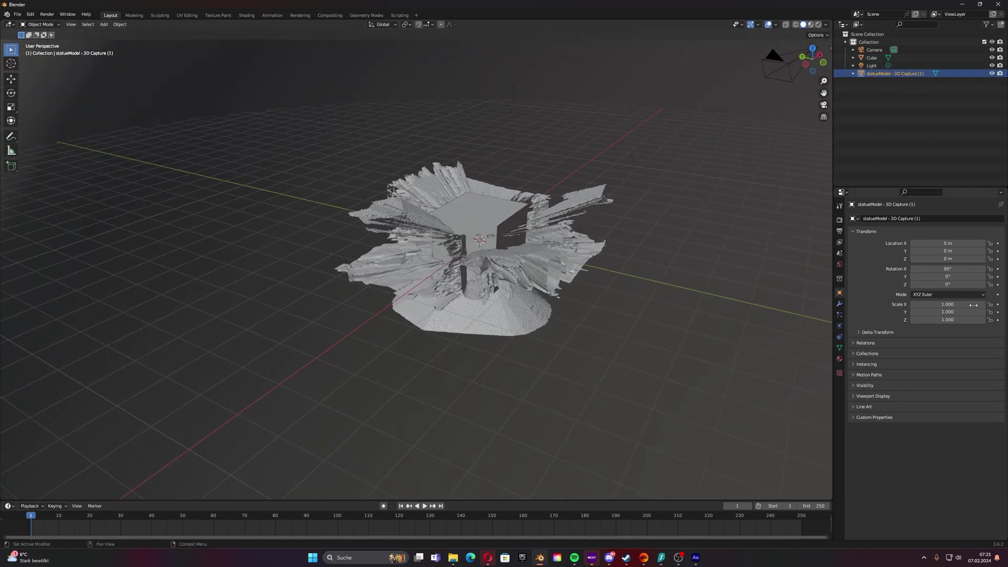
drag(947, 312, 947, 320)
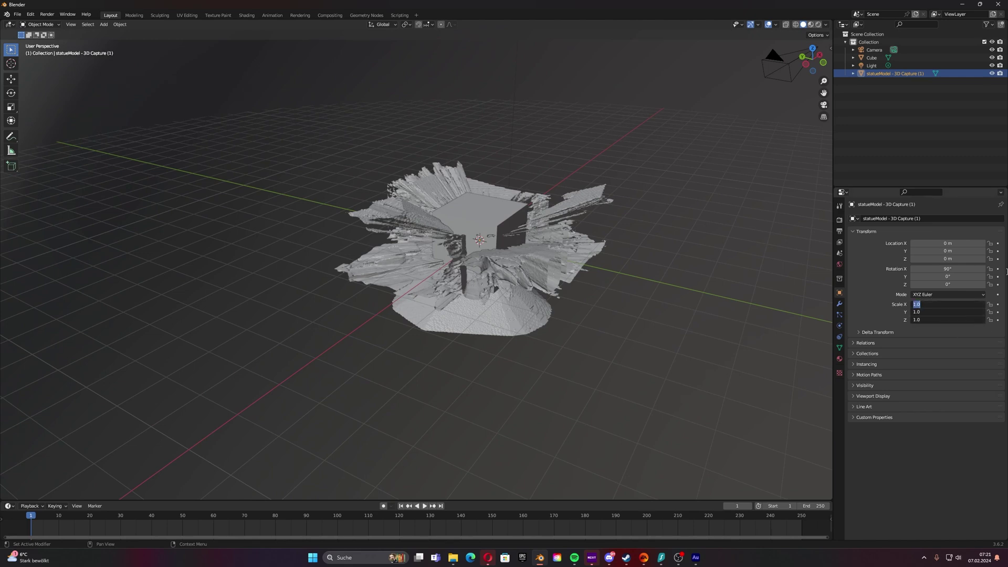
text(100)
key(Return)
middle_drag(504, 252, 593, 288)
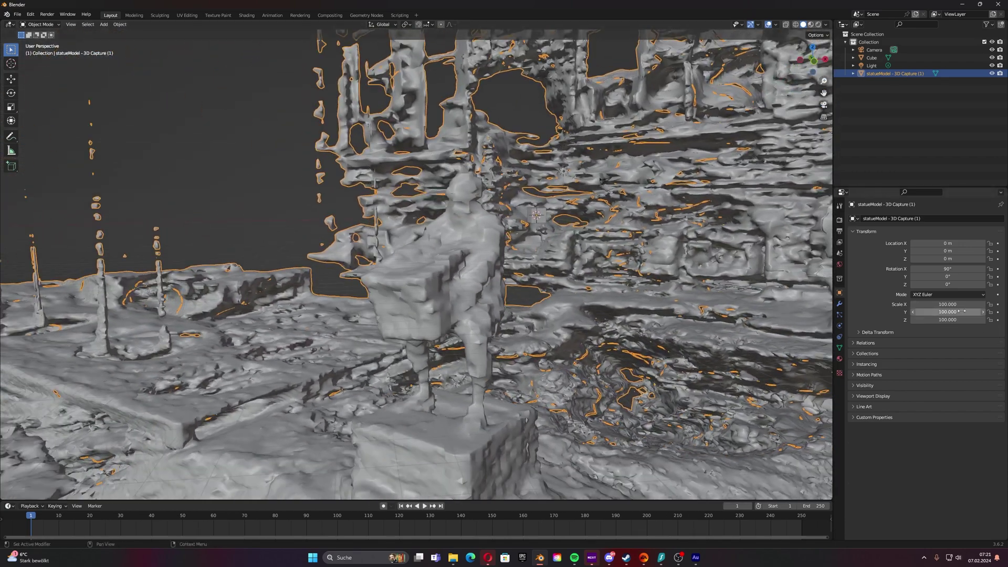
drag(948, 305, 949, 319)
text(10)
key(Return)
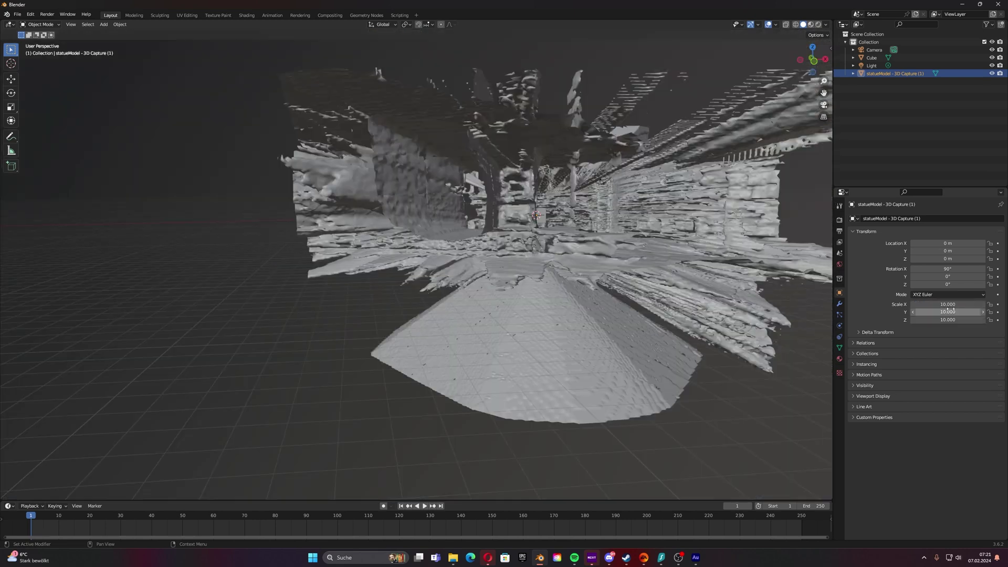
Select the extra cube inside the scan and delete it
ctrl+middle_drag(530, 249, 599, 264)
click(599, 264)
key(x)
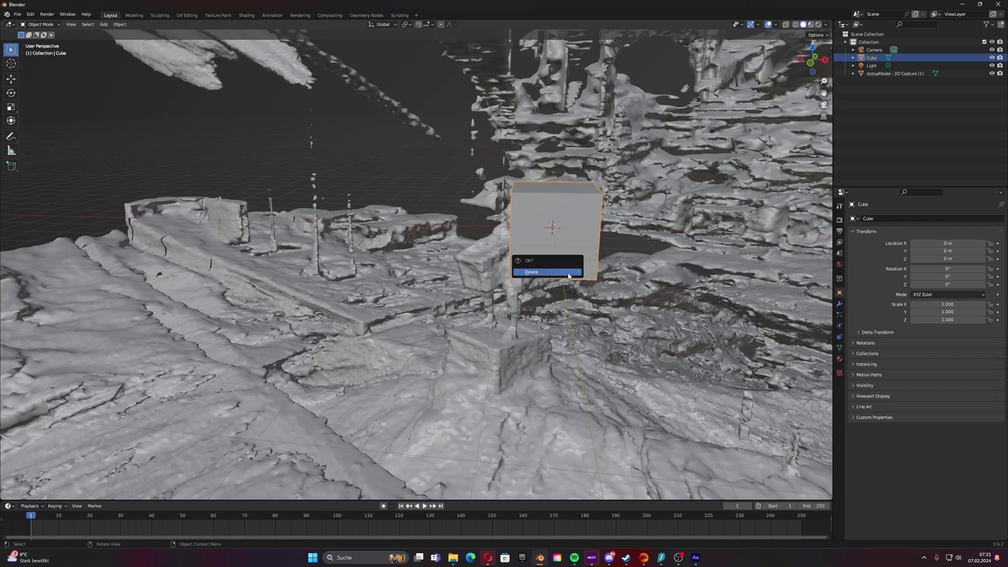
click(533, 271)
Turn off the viewport overlays and grid, then reselect the statue scan
middle_drag(533, 271, 566, 307)
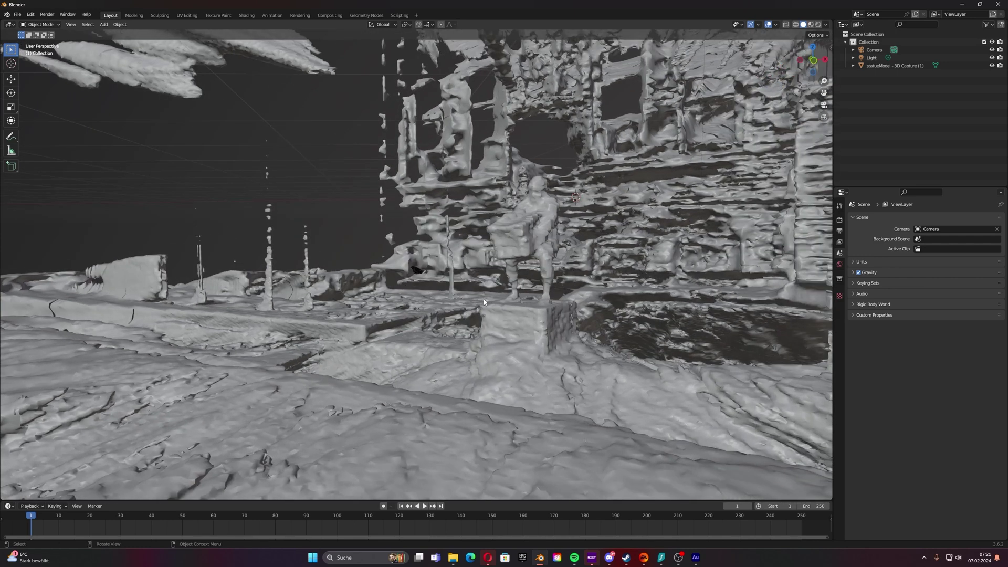
middle_drag(483, 301, 501, 285)
middle_drag(567, 283, 704, 205)
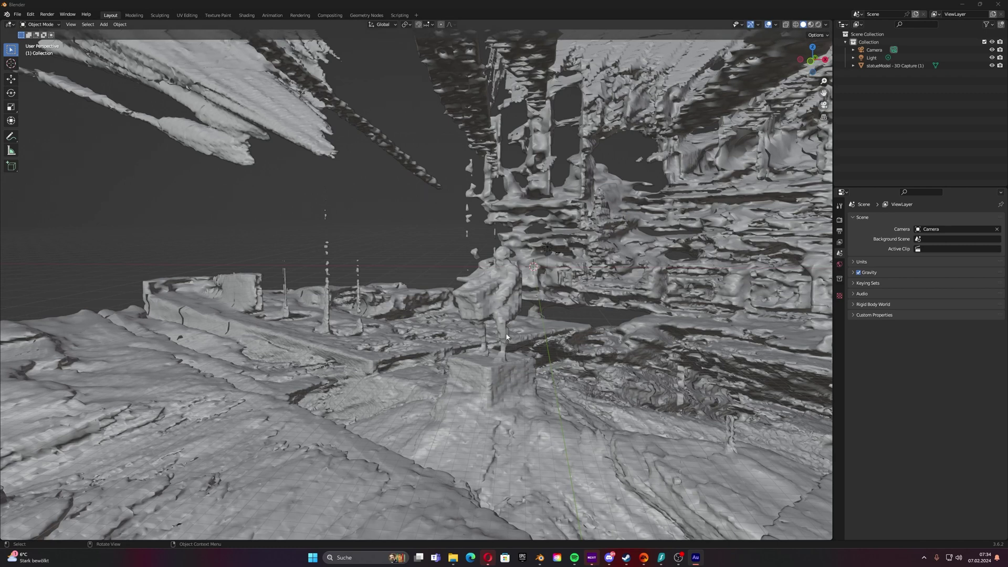
middle_drag(507, 336, 557, 294)
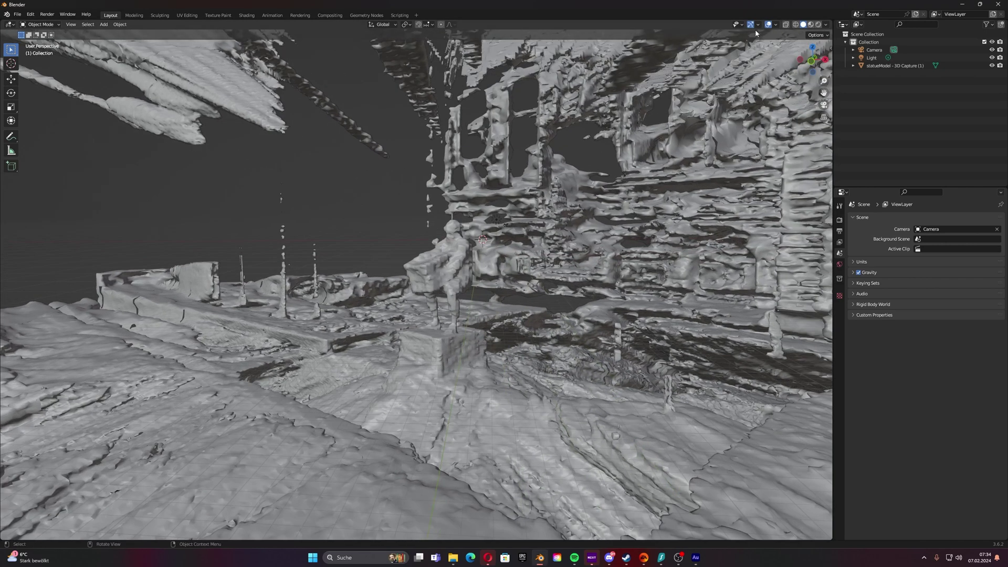
click(767, 24)
middle_drag(472, 315, 477, 356)
click(477, 356)
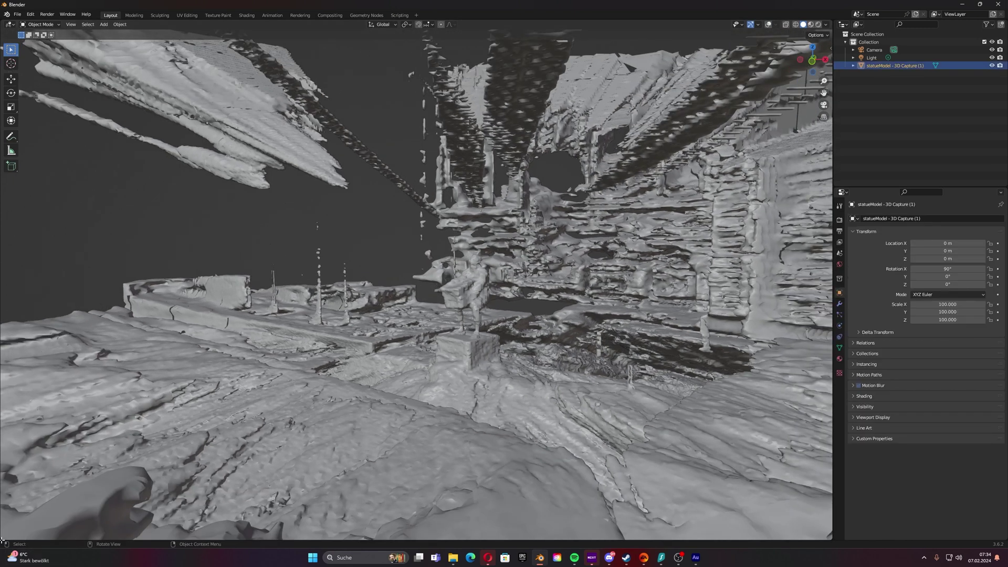
Split the viewport and turn the lower half into a Shader Editor
drag(2, 538, 60, 367)
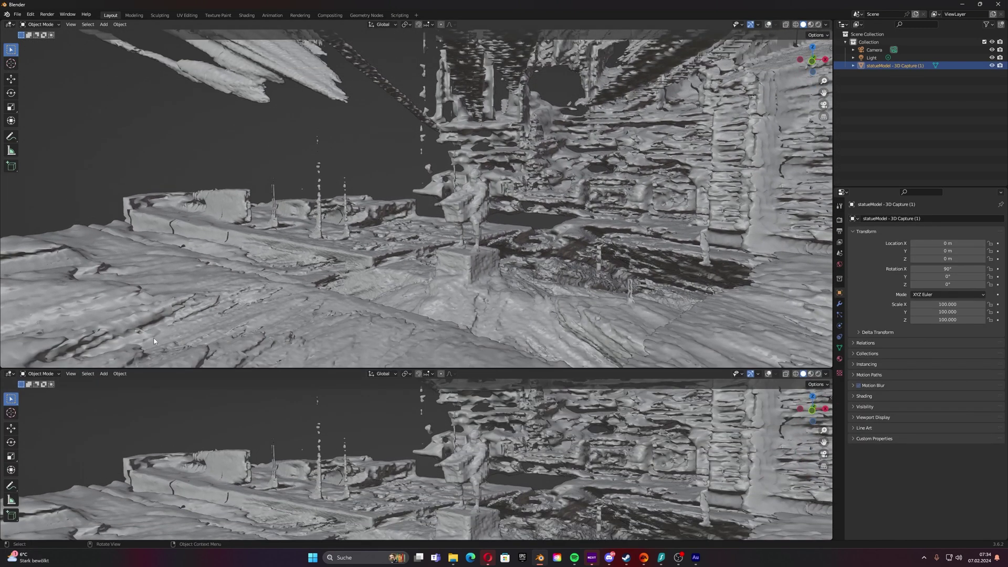
click(9, 373)
click(52, 450)
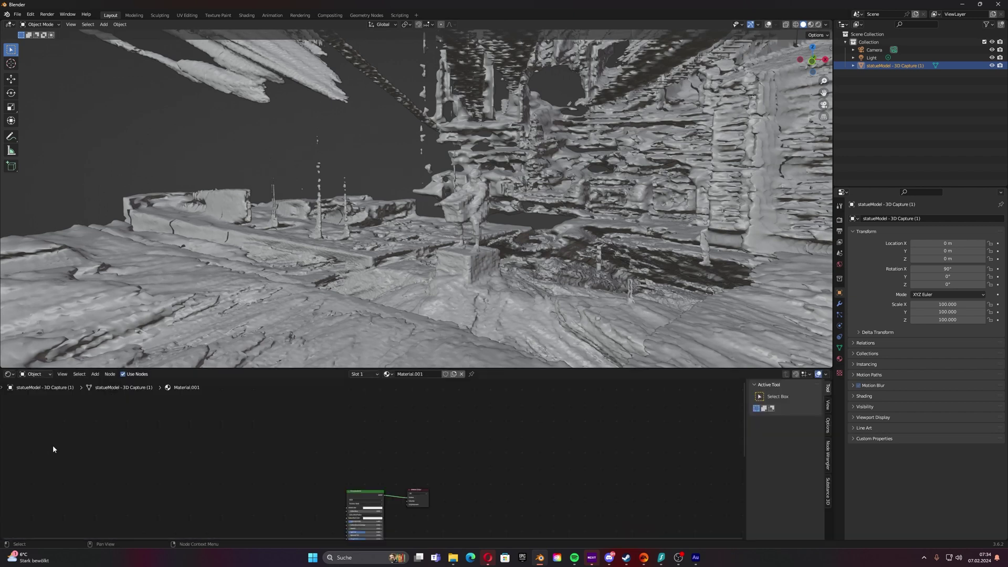
scroll(467, 458, up, 3)
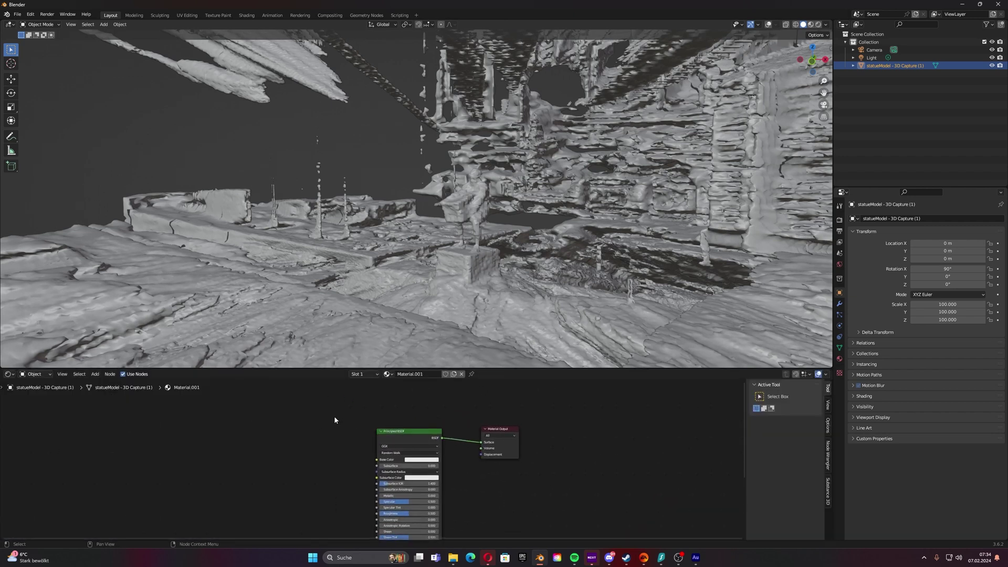
scroll(489, 502, up, 1)
scroll(449, 447, down, 1)
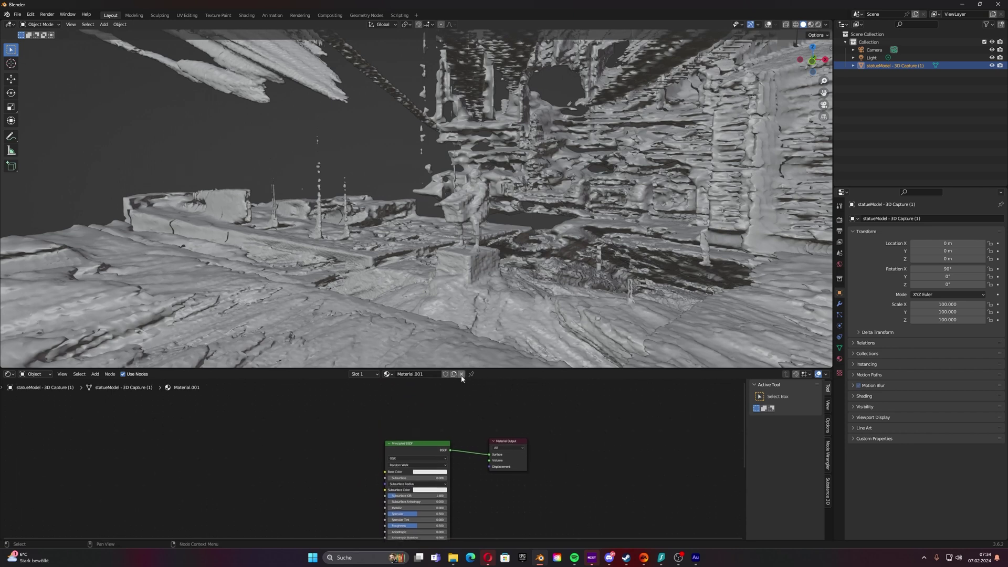
drag(444, 419, 315, 494)
middle_drag(449, 385, 458, 362)
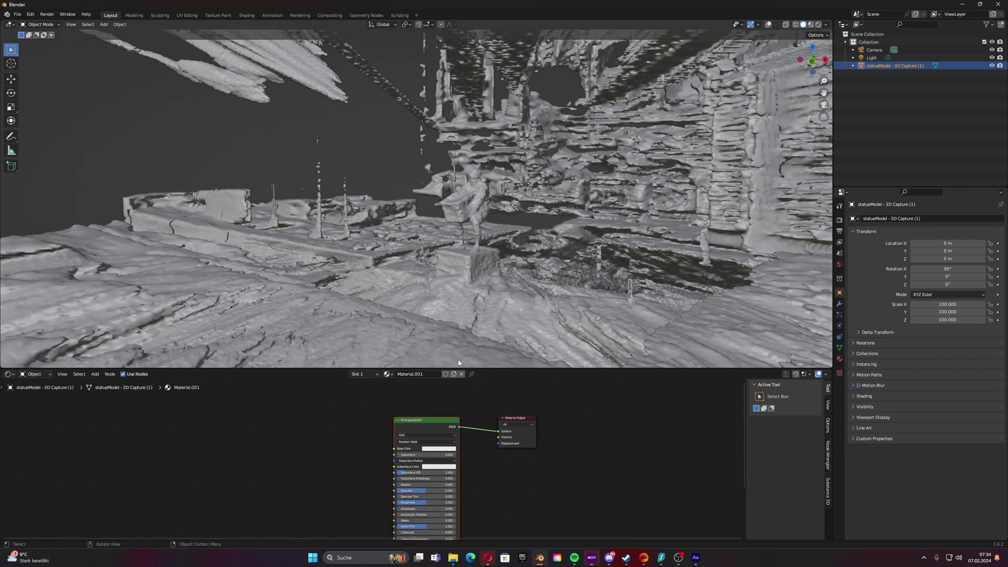
Replace Material.001 on the scan with a new Material.002
click(461, 374)
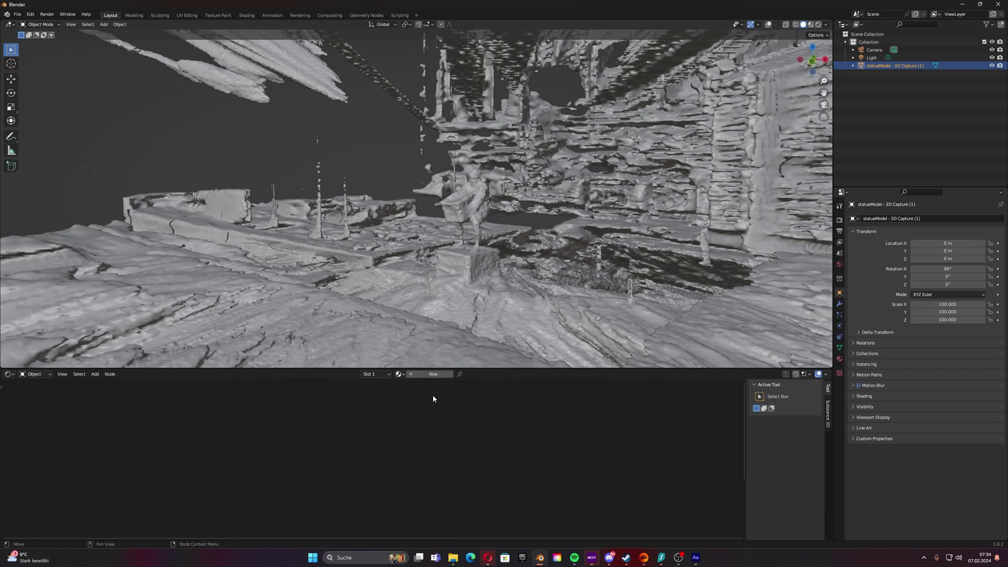
click(422, 374)
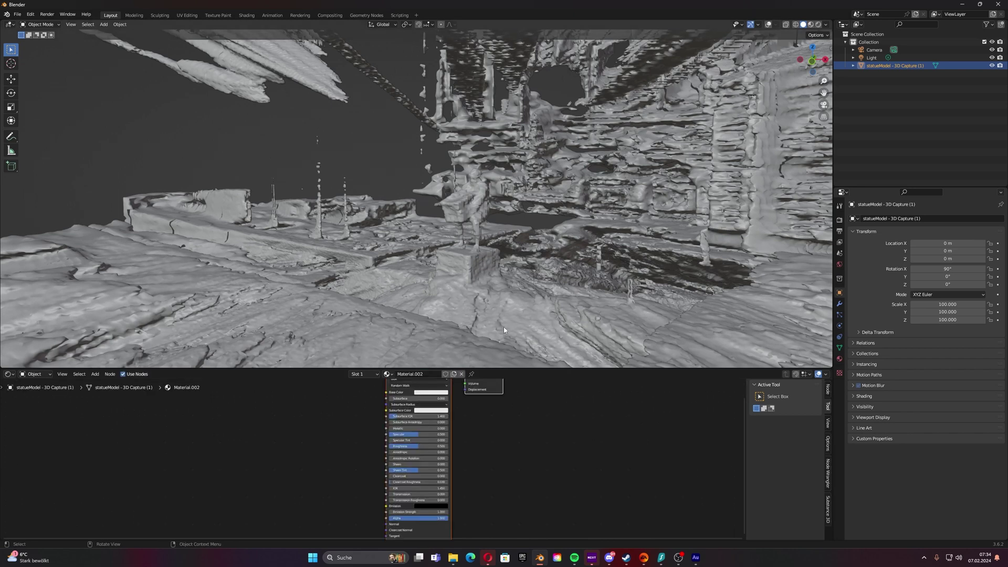
click(839, 360)
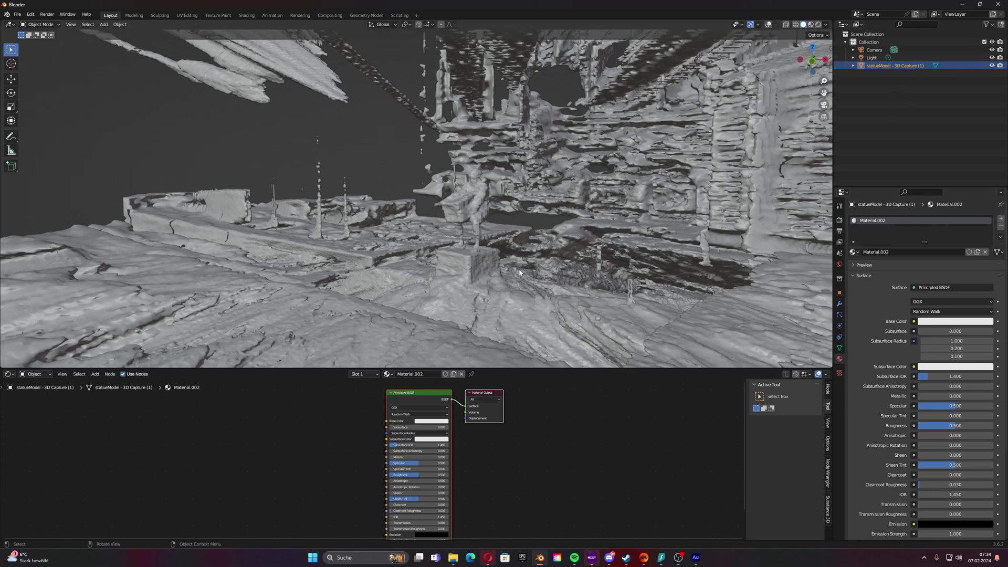
Drag the statueModel - 3D Capture (1) JPEG from Downloads in as an image texture node
middle_drag(310, 456, 425, 461)
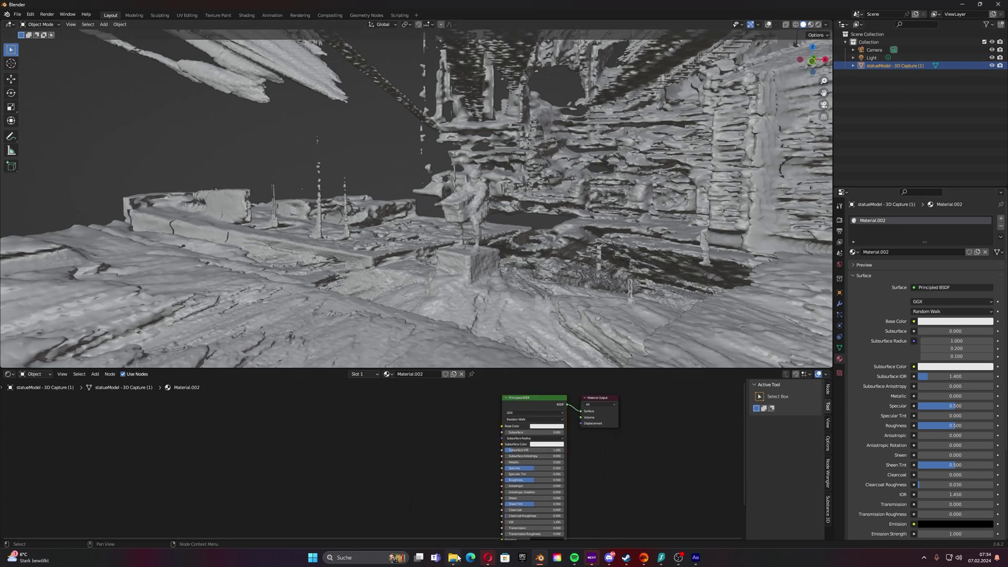
click(455, 558)
drag(332, 197, 376, 447)
Connect the Image Texture Color output to the shader's Base Color
click(421, 440)
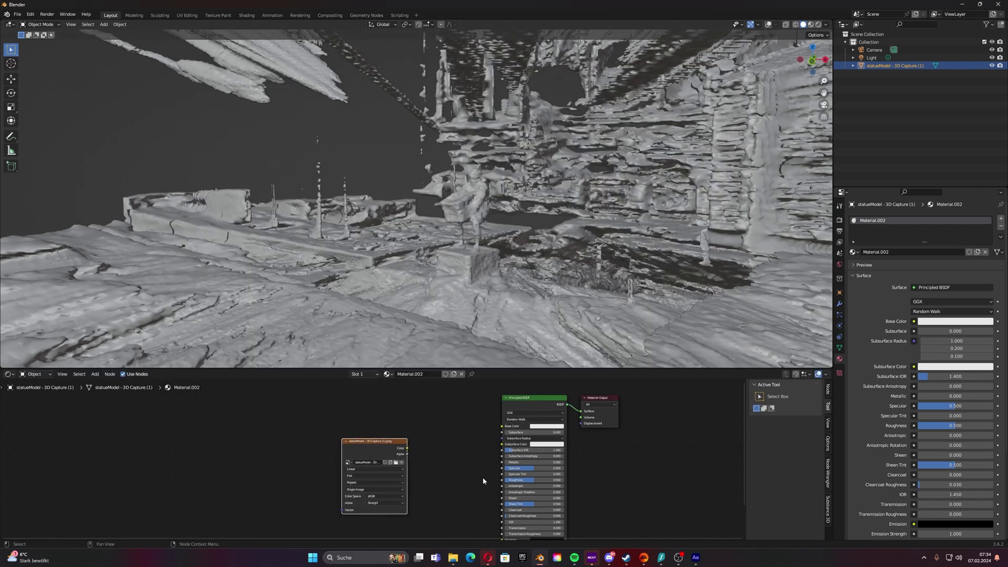
scroll(378, 458, up, 2)
scroll(359, 441, down, 3)
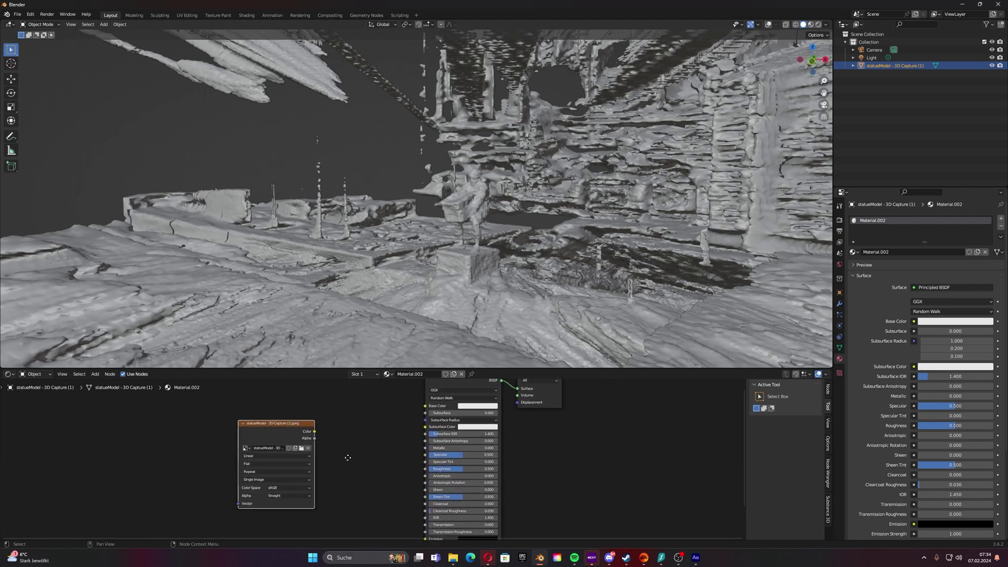
middle_drag(315, 417, 309, 443)
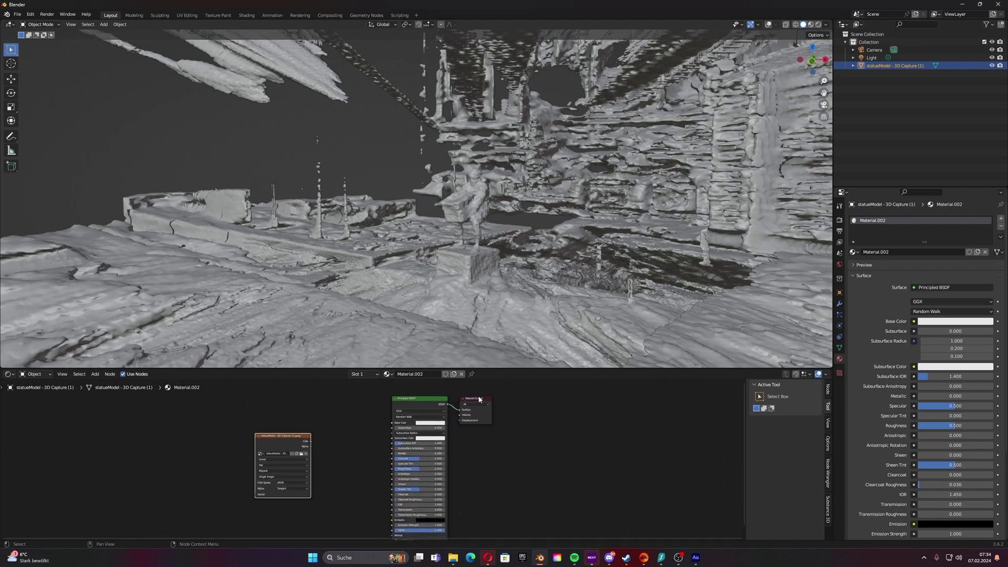
scroll(307, 446, up, 1)
drag(311, 441, 514, 397)
scroll(565, 317, up, 4)
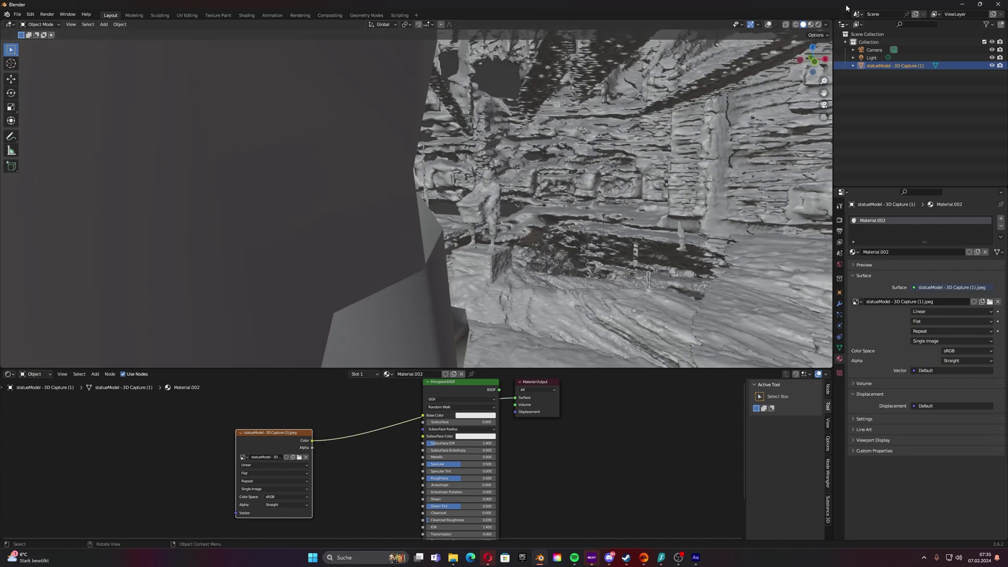
Switch to Rendered shading and orbit until the coloured brick wall faces the view
click(818, 24)
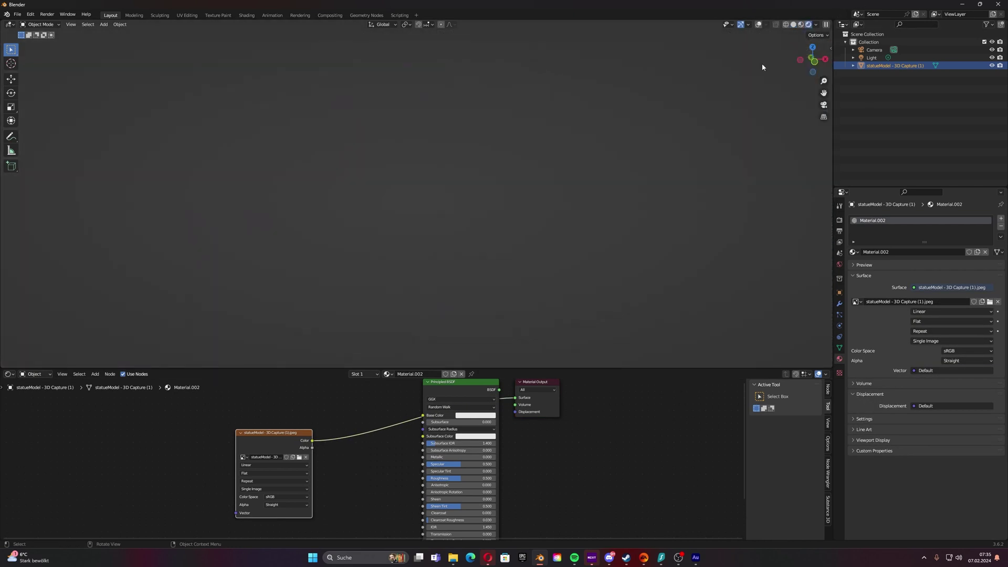
mouse_move(525, 225)
middle_down()
mouse_move(467, 211)
mouse_move(549, 240)
middle_up()
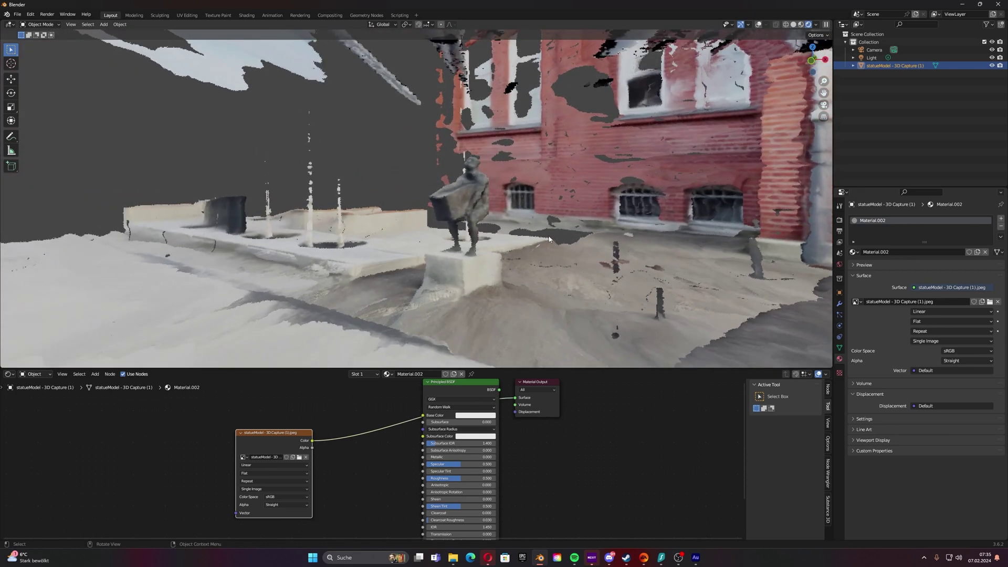
middle_drag(504, 264, 541, 294)
scroll(548, 441, down, 2)
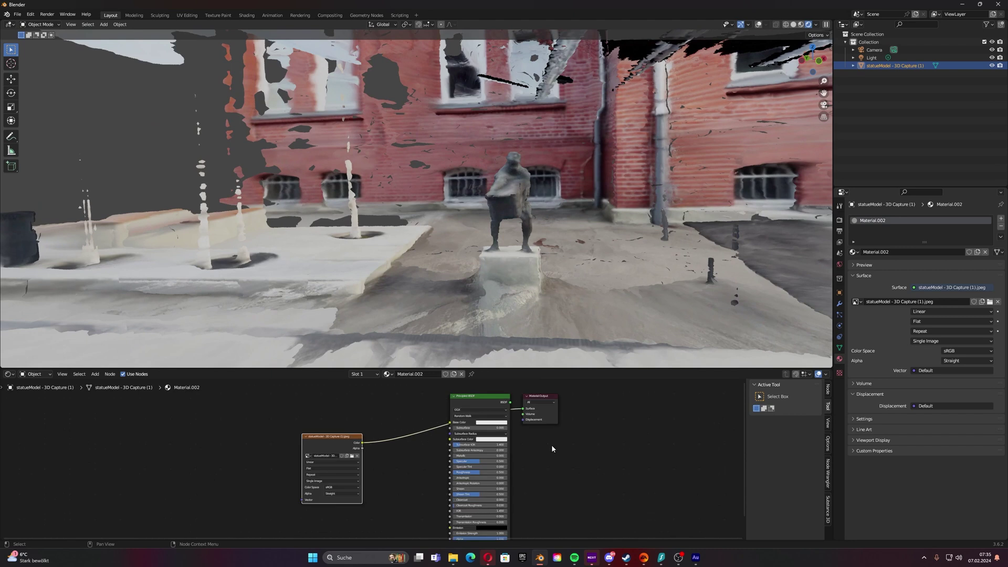
scroll(494, 409, up, 3)
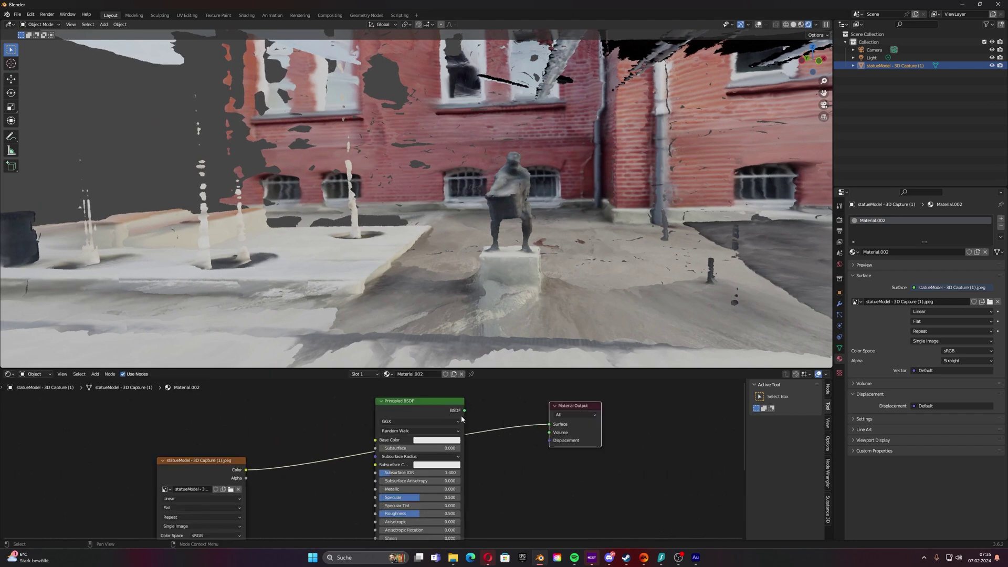
Undo the last change, then add an Emission node fed by the JPEG colour to drive the surface
key(ctrl+z)
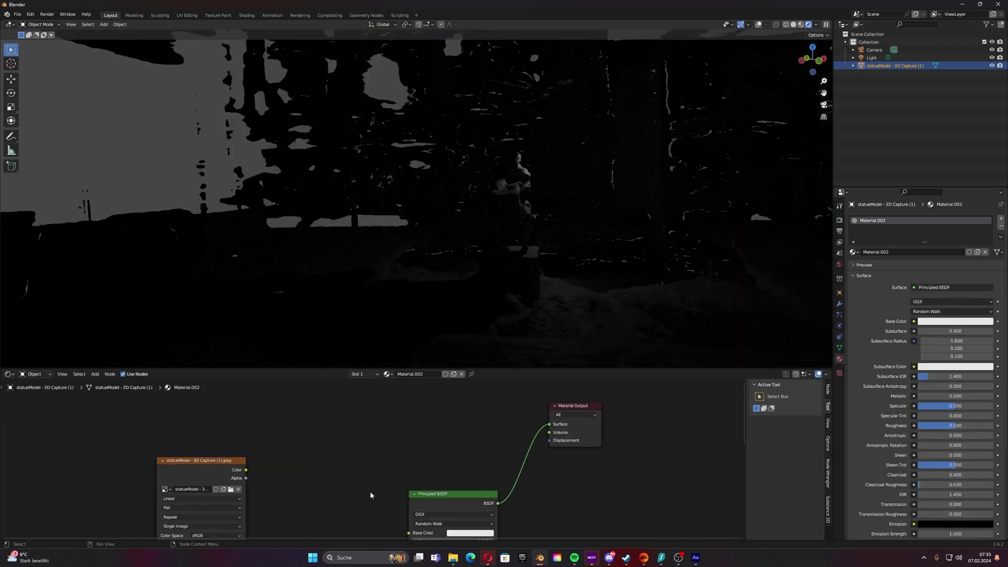
key(shift+a)
click(341, 455)
text(e)
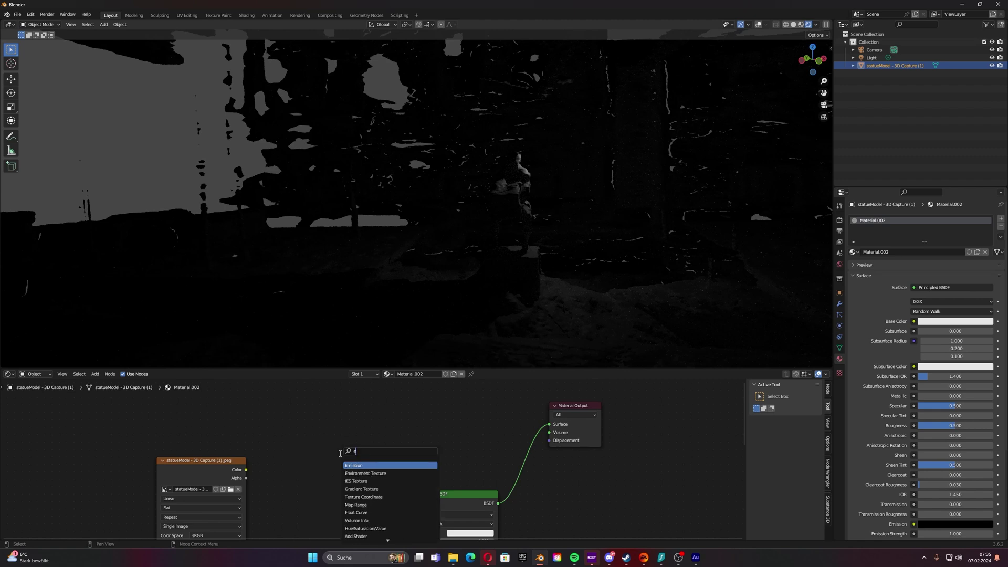
text(miss)
key(Return)
click(417, 438)
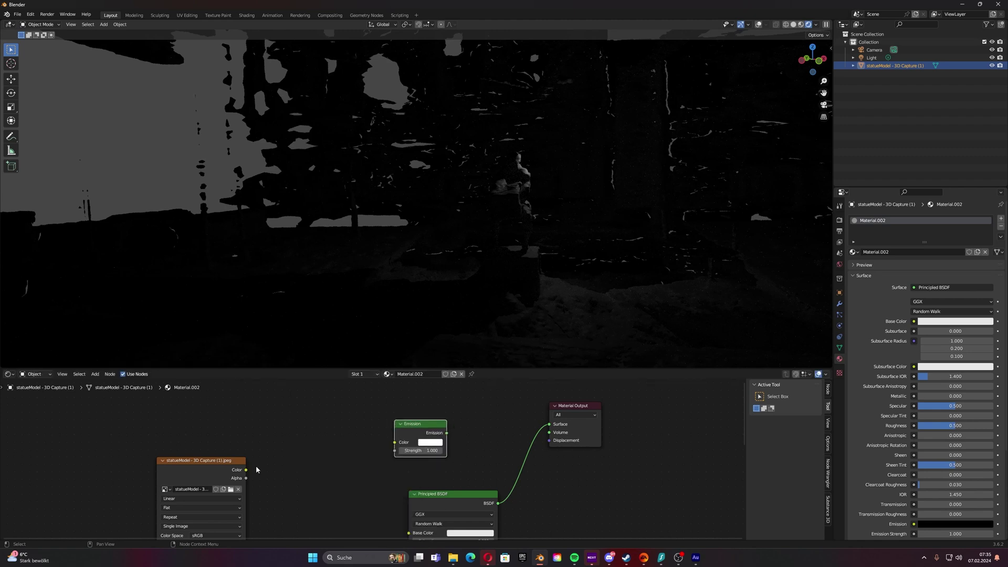
drag(246, 470, 549, 424)
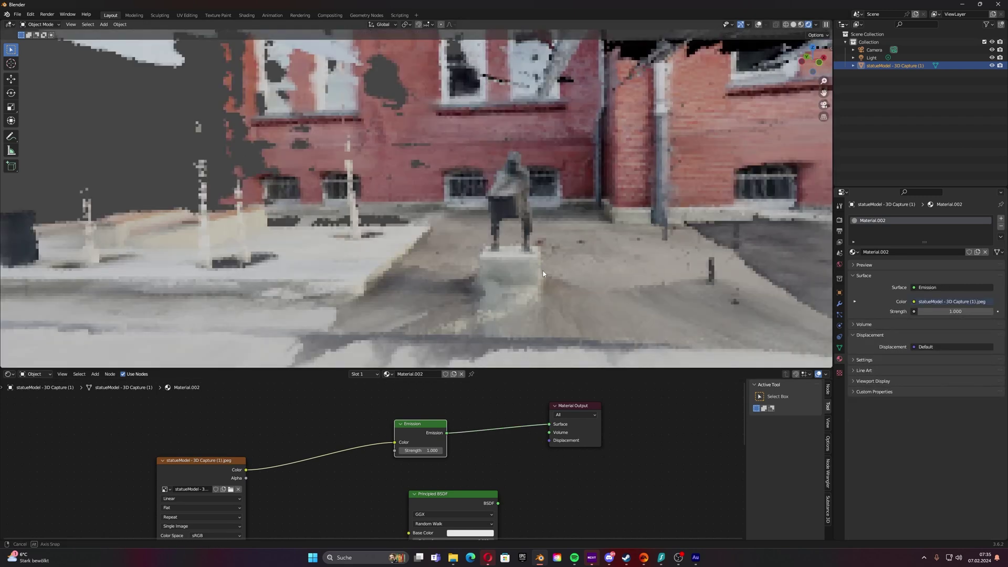
mouse_move(524, 264)
middle_down()
mouse_move(414, 245)
mouse_move(341, 295)
mouse_move(415, 245)
mouse_move(497, 237)
mouse_move(526, 250)
mouse_move(602, 236)
mouse_move(514, 234)
mouse_move(310, 258)
middle_up()
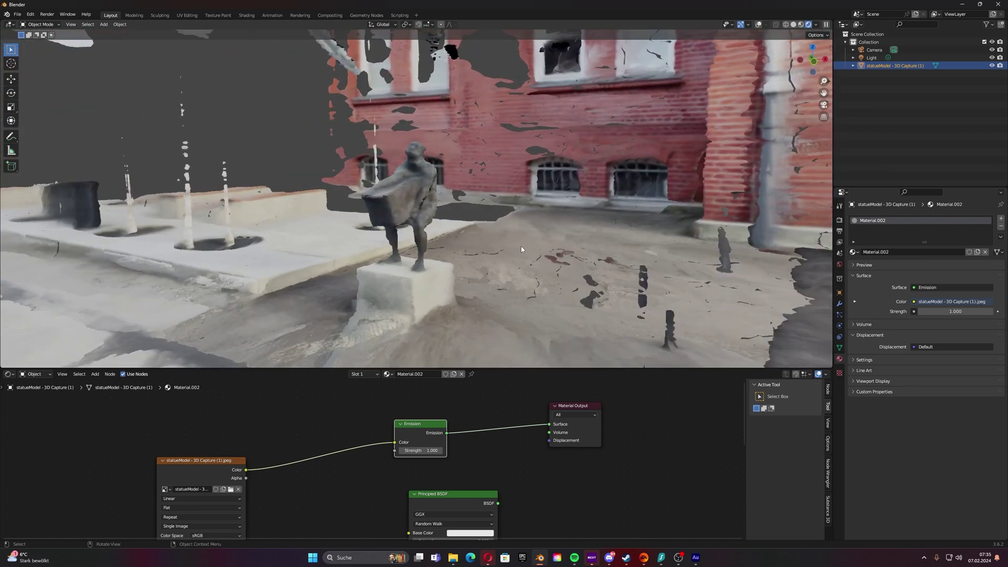
middle_drag(521, 249, 410, 276)
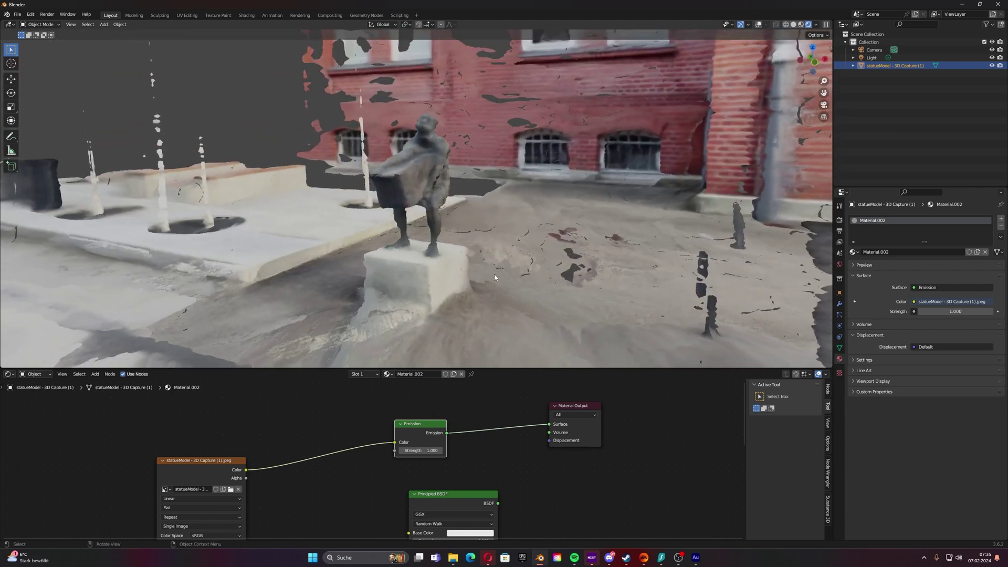
middle_drag(490, 265, 313, 140)
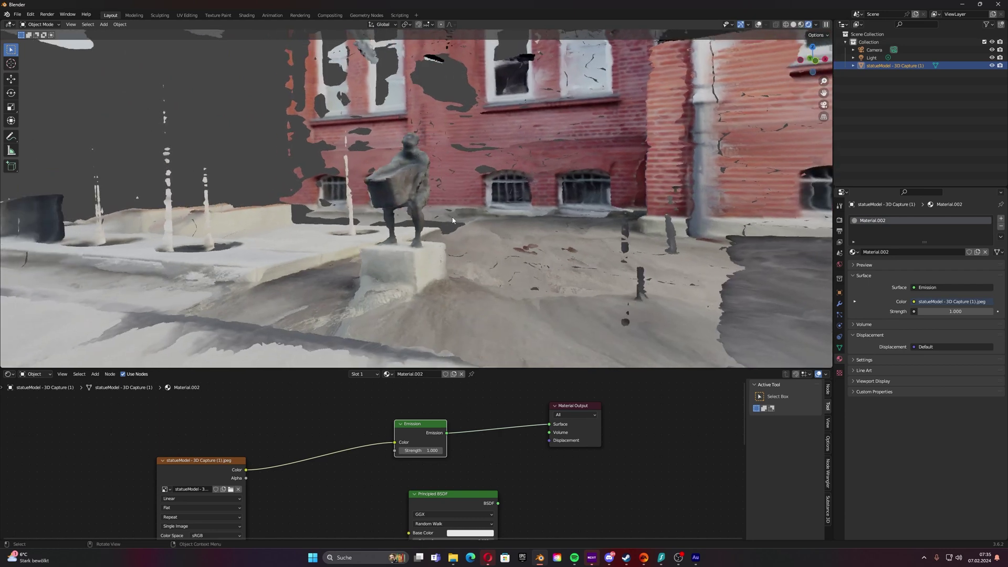
scroll(453, 220, up, 2)
scroll(494, 183, up, 1)
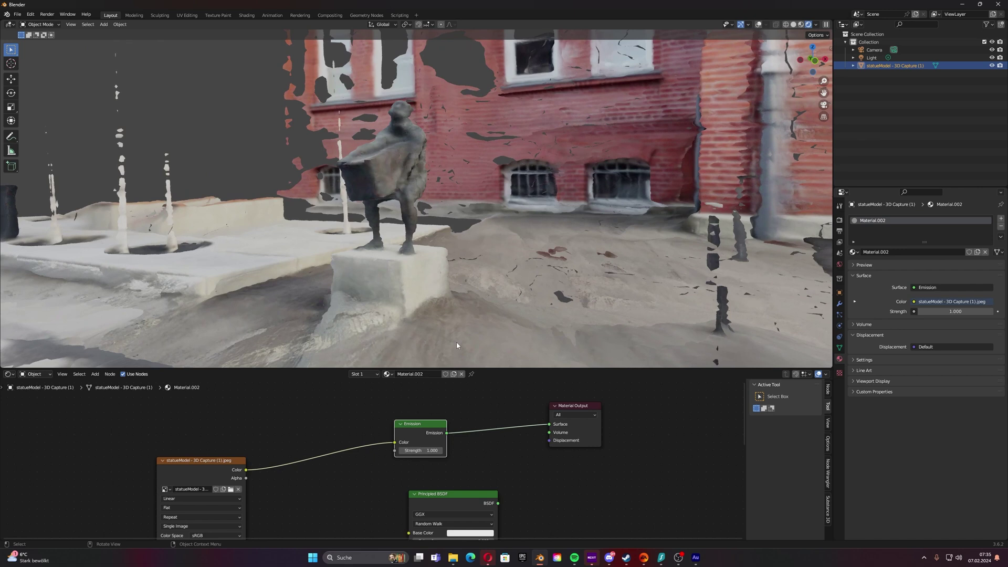
middle_drag(318, 221, 227, 116)
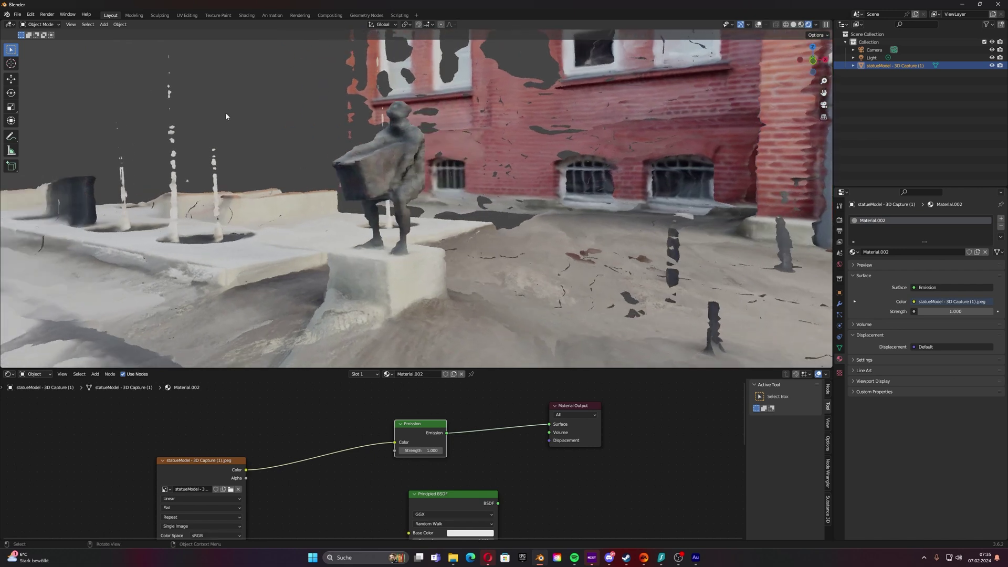
middle_drag(340, 121, 390, 171)
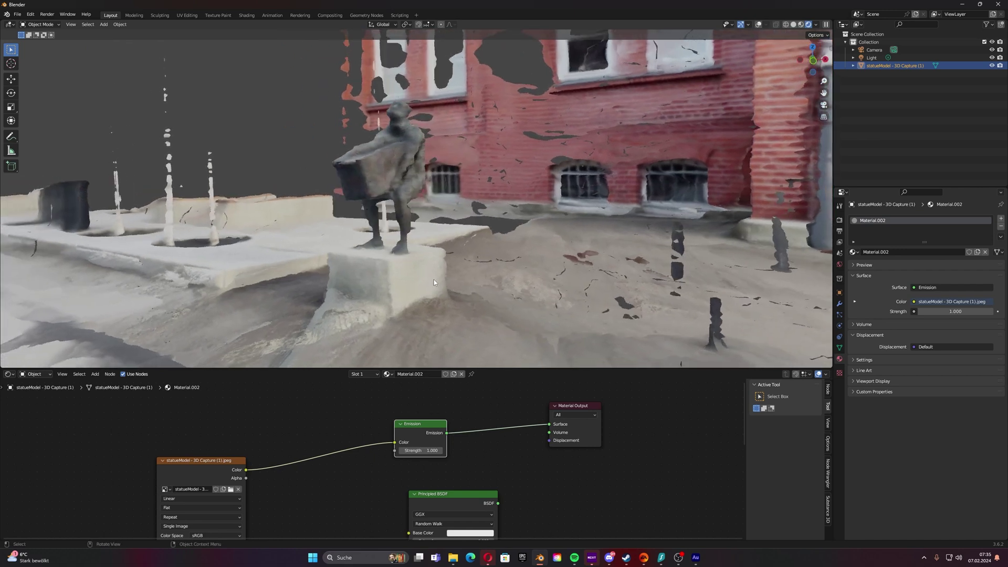
middle_drag(433, 282, 422, 198)
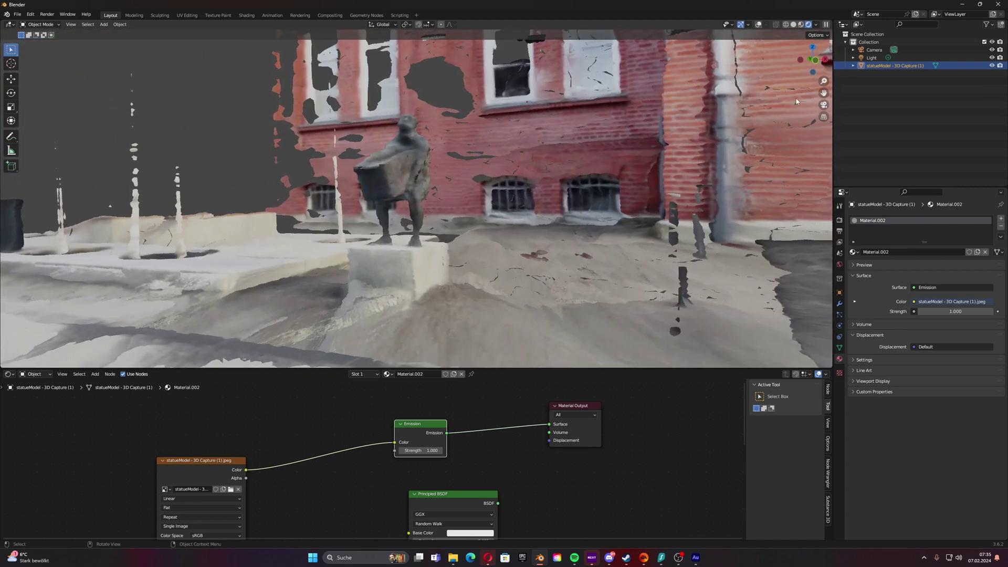